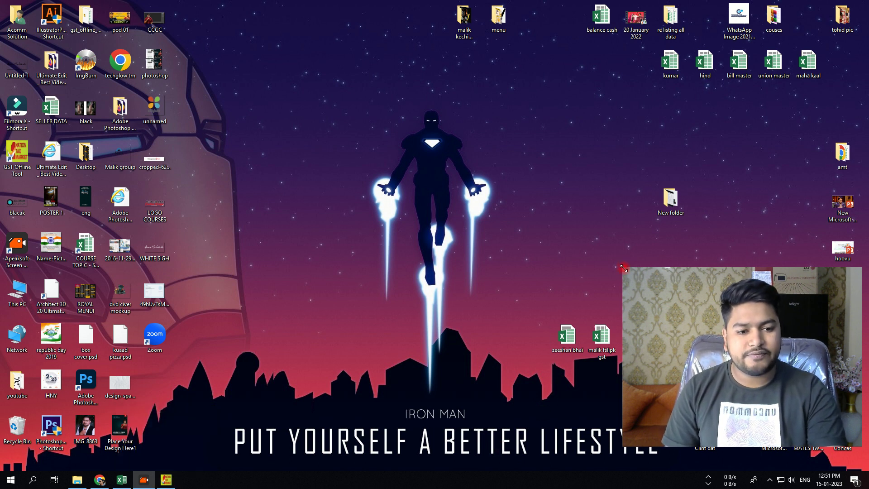
drag(624, 268, 685, 314)
mouse_move(744, 367)
mouse_down()
mouse_move(717, 435)
mouse_move(751, 365)
mouse_up()
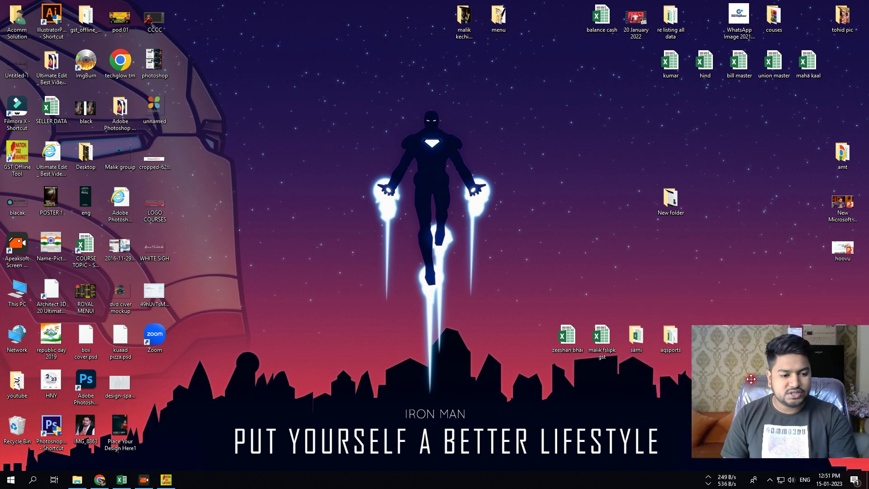
Look at the meeeshjo ready flpkmicc workbook in the desktop's sami folder, and close both the workbook and the folder.
double_click(646, 344)
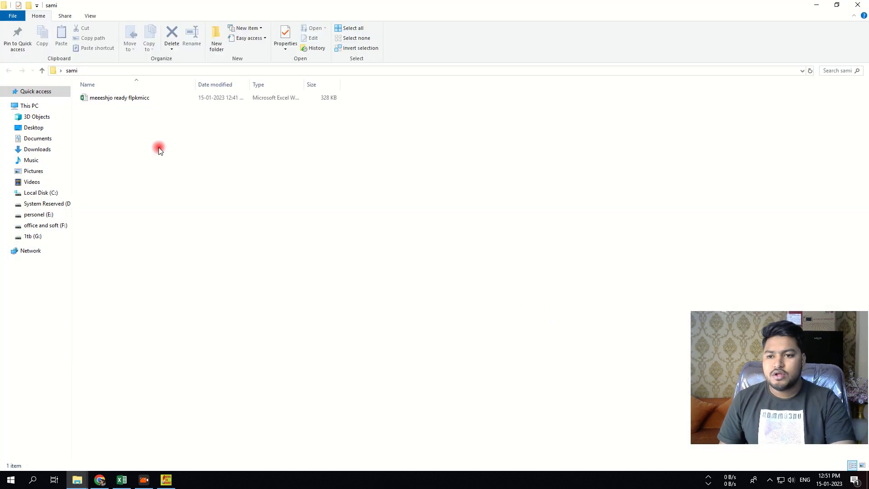
double_click(132, 97)
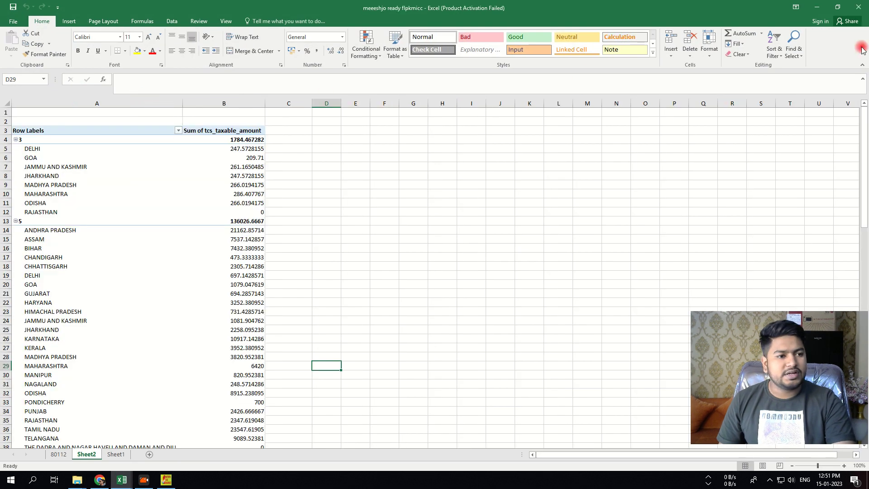
click(859, 6)
click(859, 7)
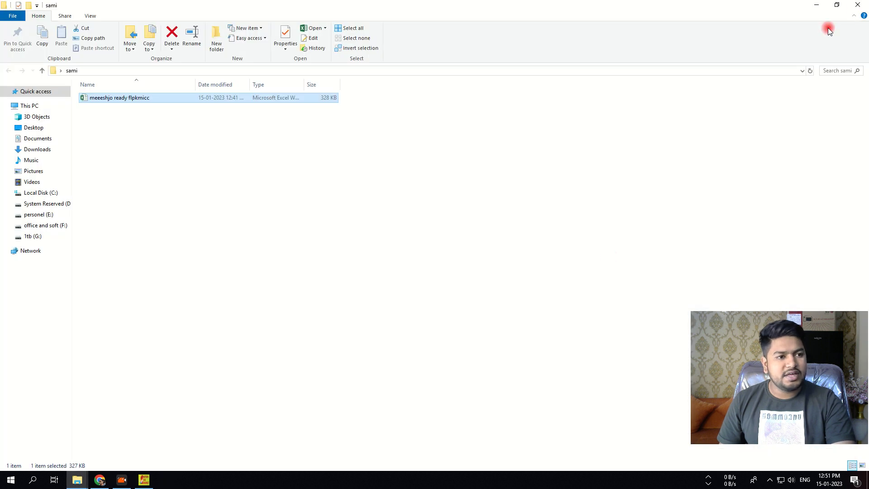
click(857, 5)
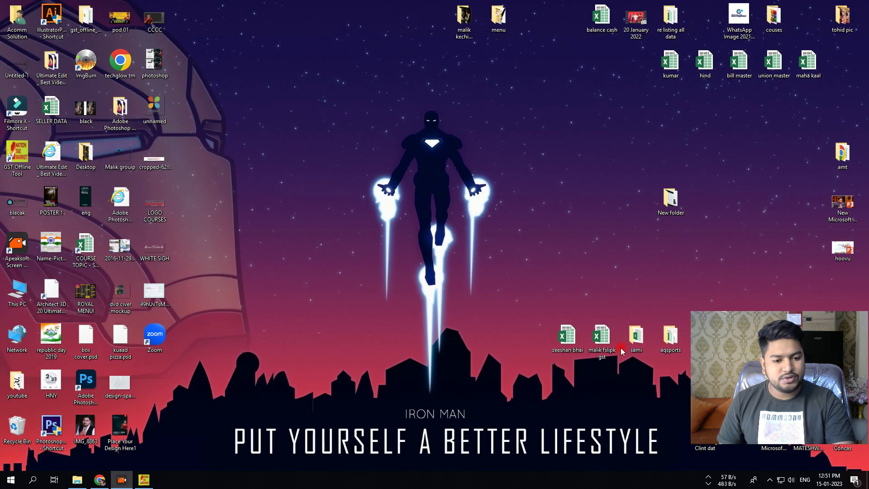
Open the malik fslipk gst workbook from the desktop and dismiss the Office activation wizard.
double_click(593, 344)
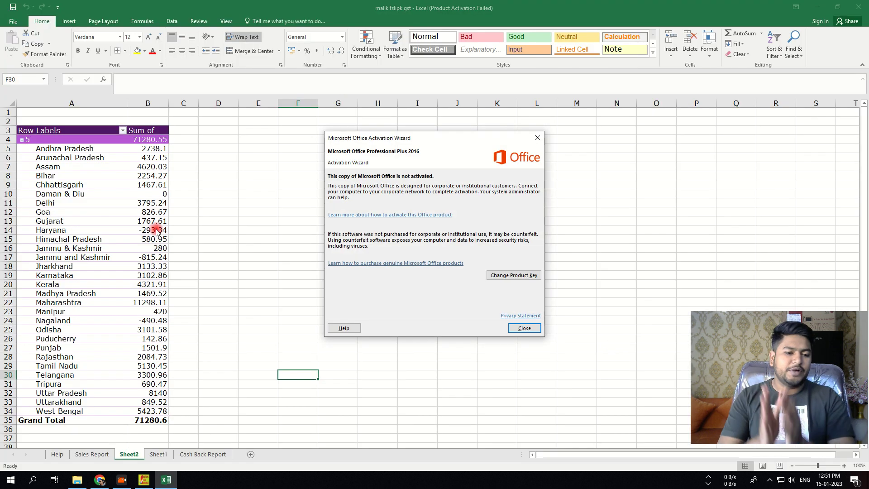
click(536, 137)
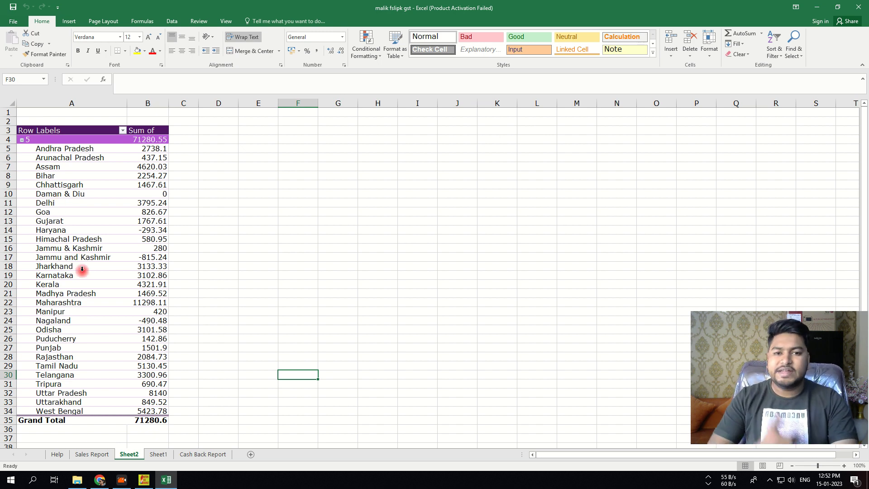
Switch to the GST Offline Tool and start a new upload of invoice data for a return.
click(145, 480)
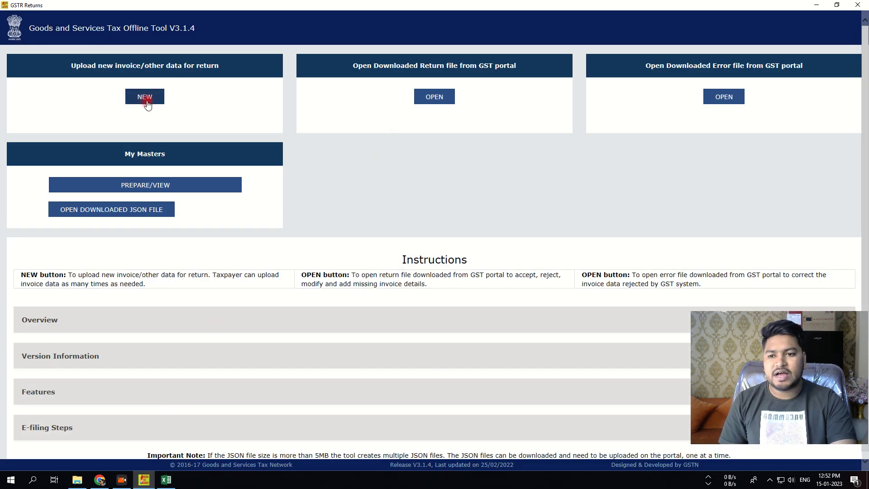
click(145, 96)
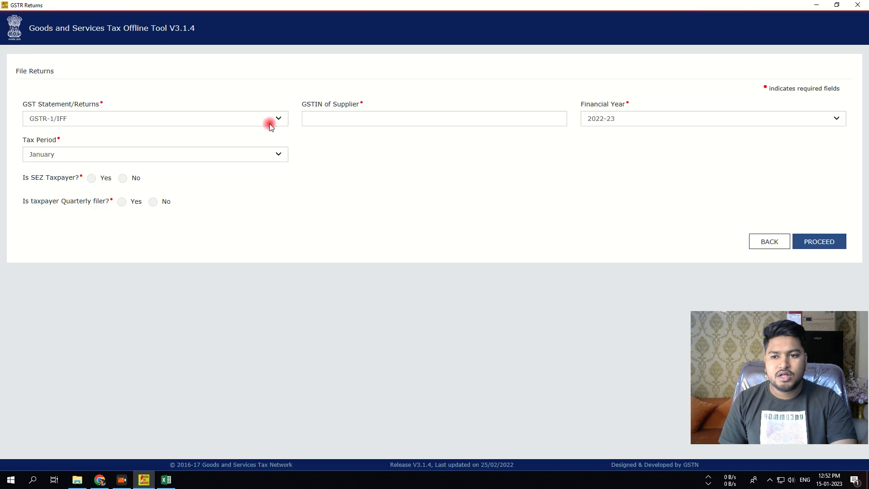
Copy the GSTIN from the taxpayer's profile on the GST portal in Chrome and paste it as the supplier's GSTIN in the offline tool.
click(388, 121)
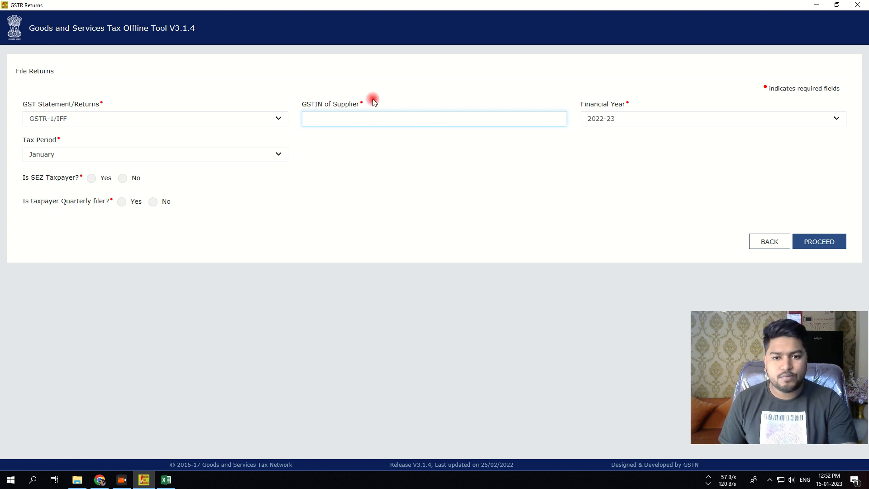
click(100, 480)
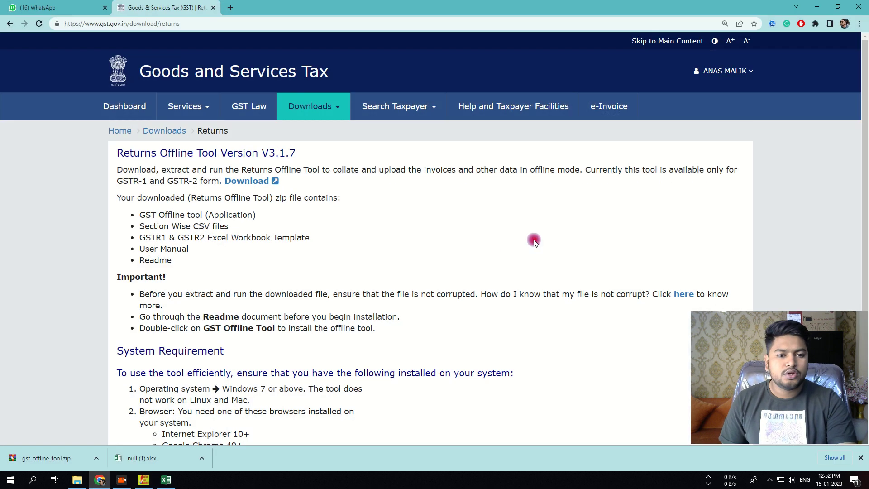
click(725, 71)
click(661, 119)
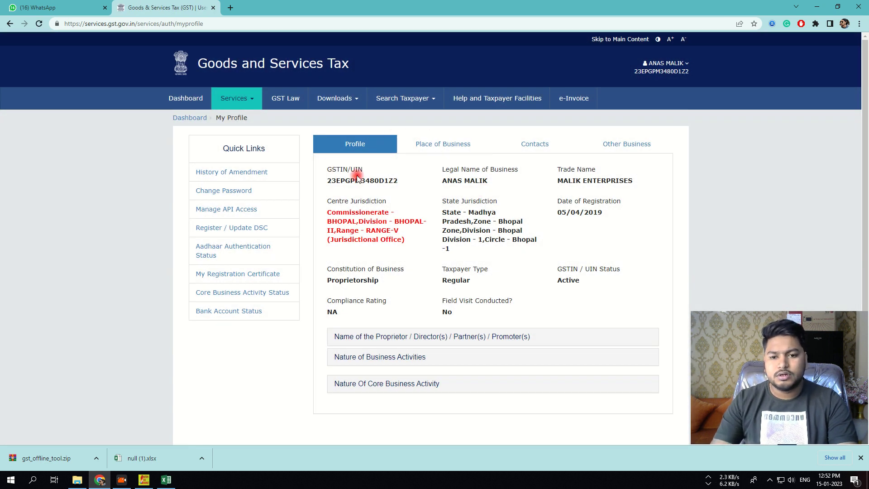
double_click(357, 180)
key(ctrl+c)
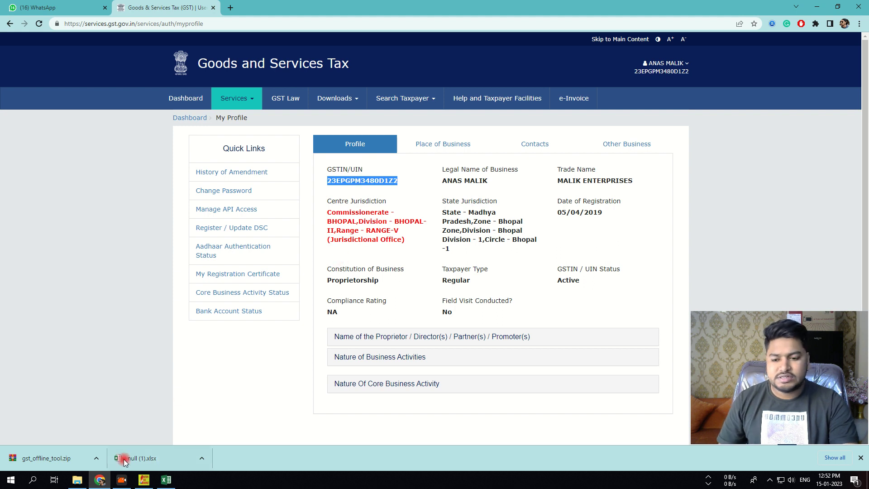
click(144, 479)
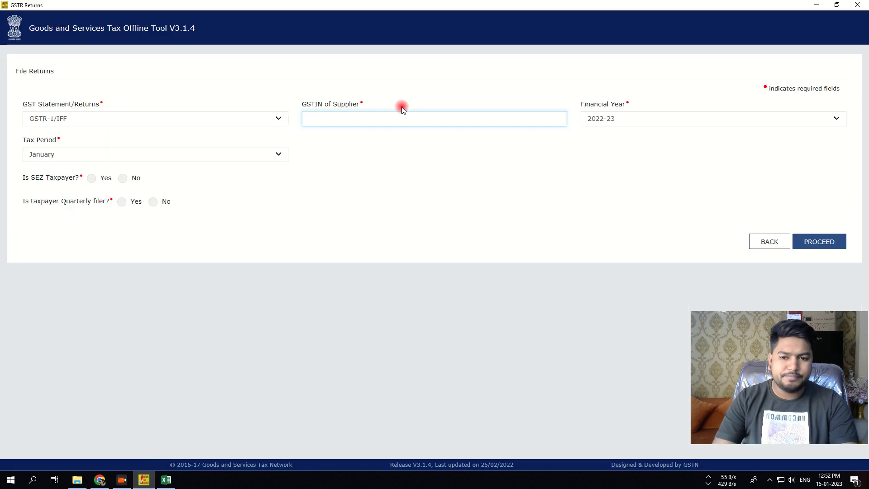
key(ctrl+v)
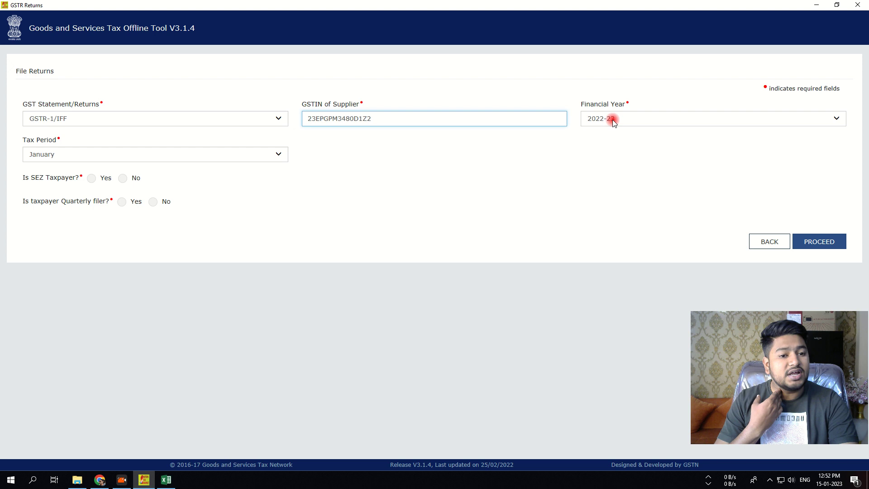
Set the tax period to December, answer No for SEZ taxpayer, quarterly filer and turnover above 5CR, and proceed with the return.
click(107, 156)
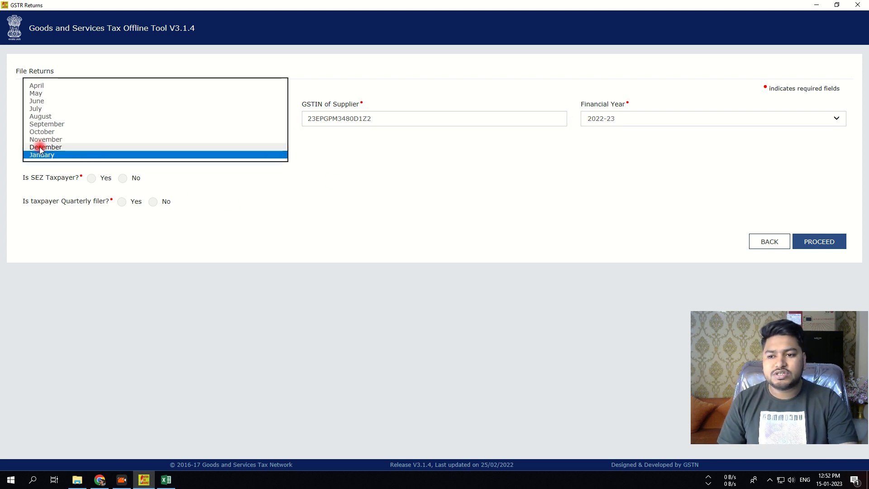
click(98, 151)
click(120, 179)
click(153, 202)
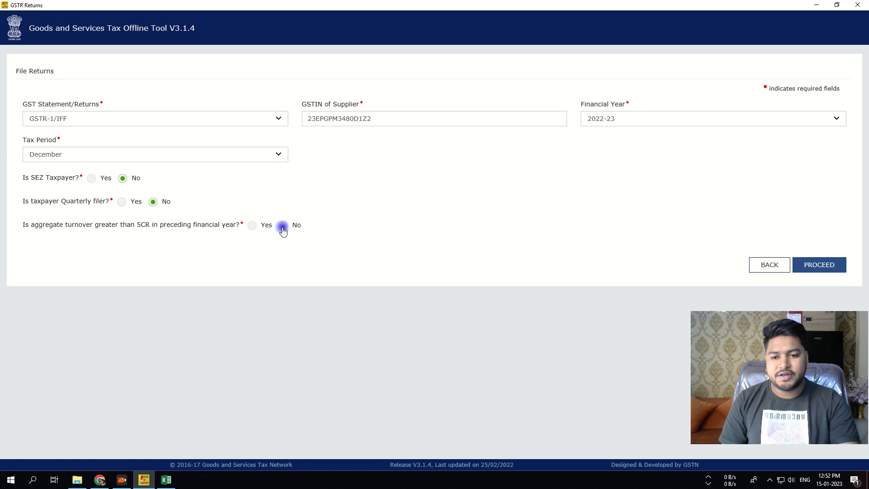
click(284, 226)
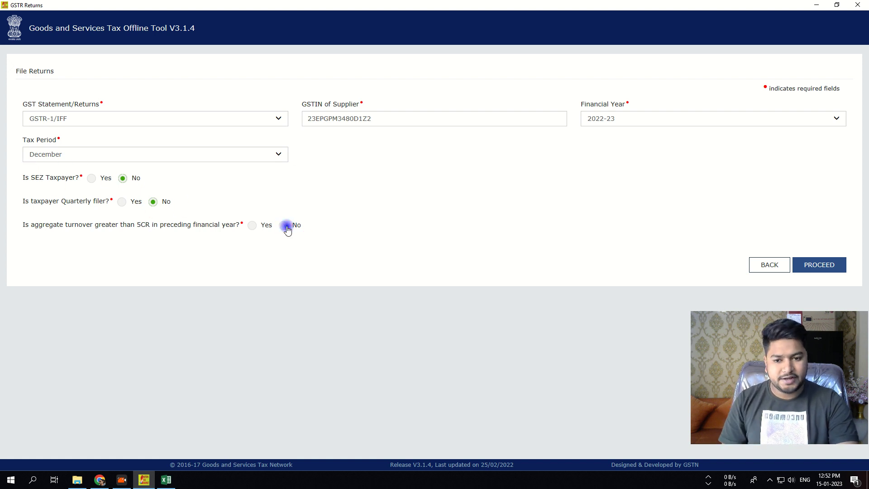
click(232, 226)
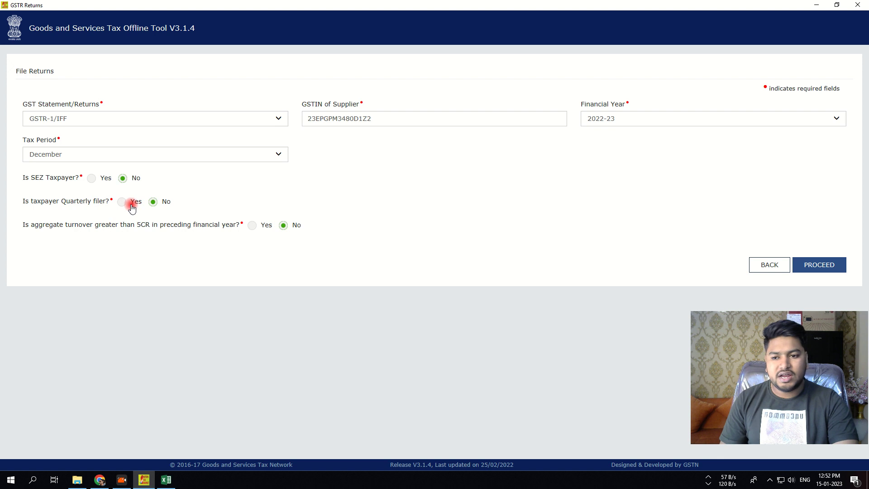
click(800, 271)
click(453, 221)
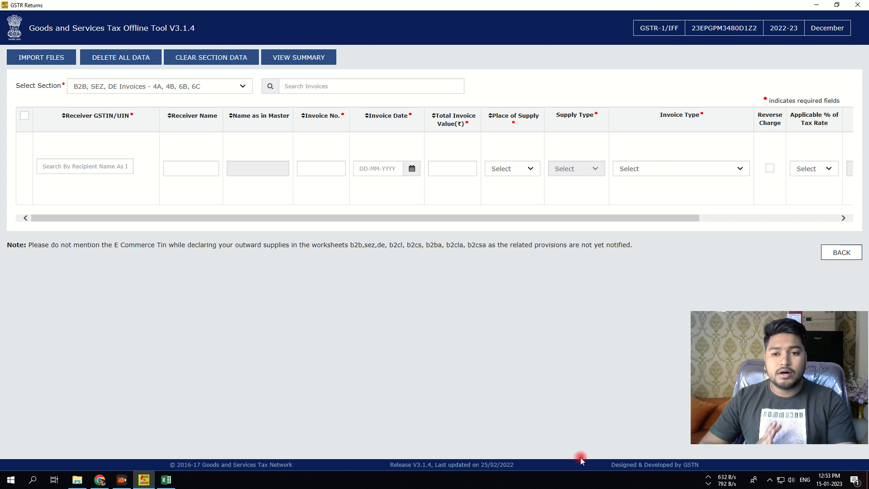
click(566, 456)
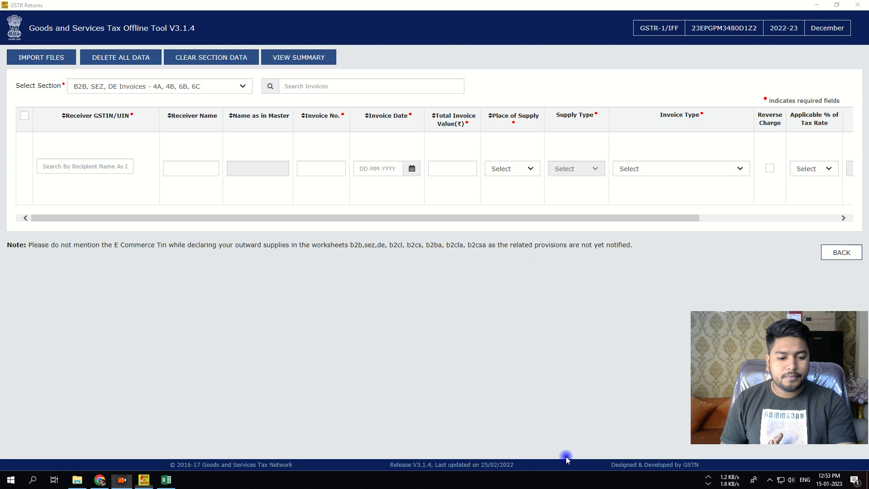
click(565, 456)
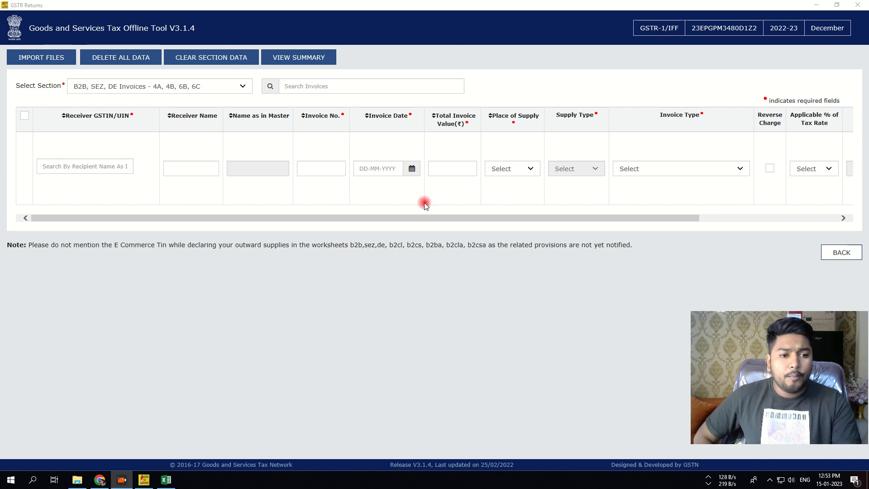
Open the data import page, select the B2C(Large) Invoices - 5A, 5B section, and bring up its CSV file chooser before cancelling it.
click(33, 61)
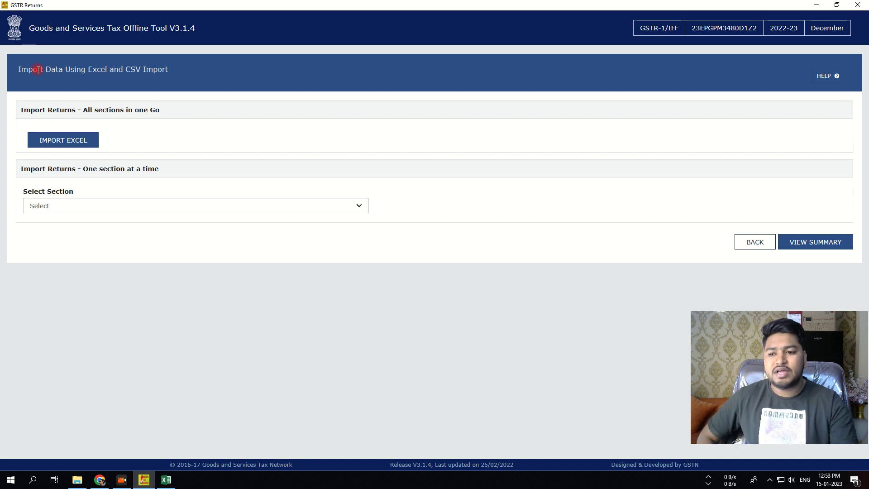
click(137, 206)
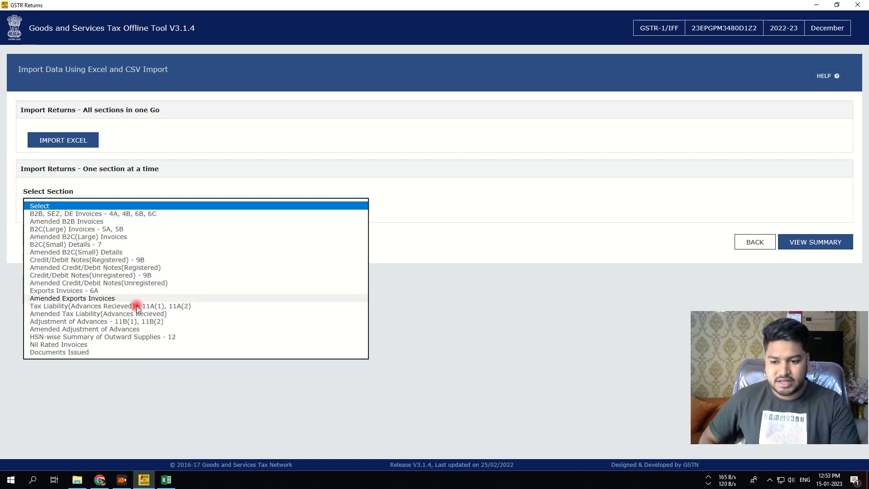
click(45, 229)
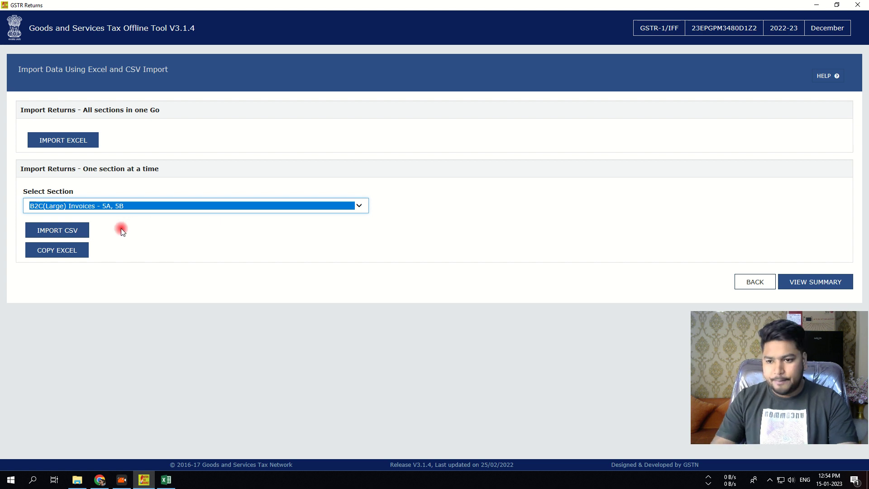
click(70, 238)
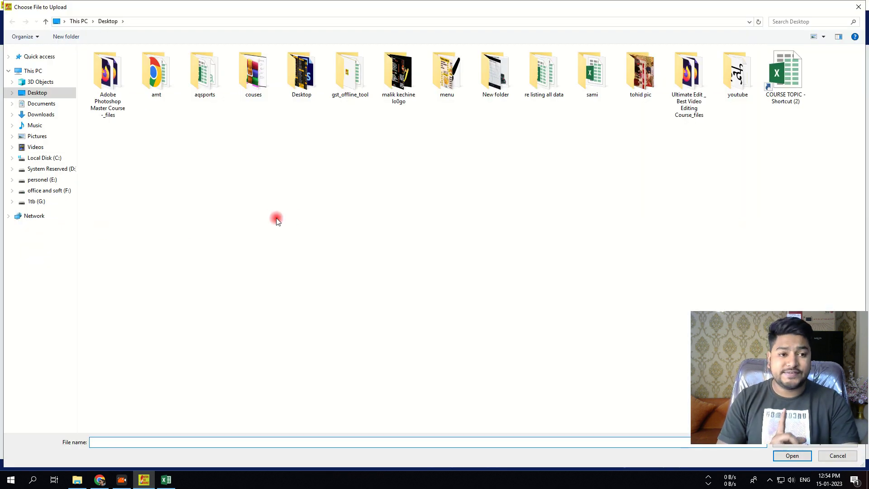
click(858, 7)
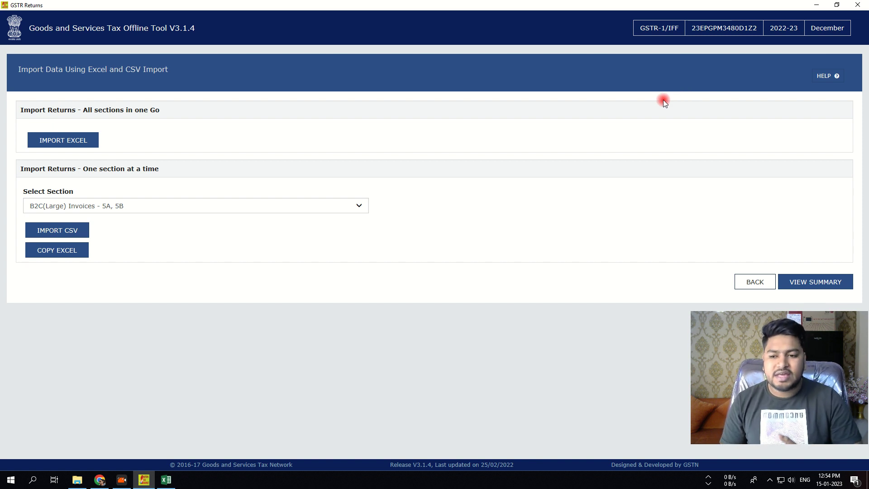
Minimize the offline tool, Chrome and Excel windows, and open the desktop's gst_offline_tool folder in a maximized window.
click(817, 5)
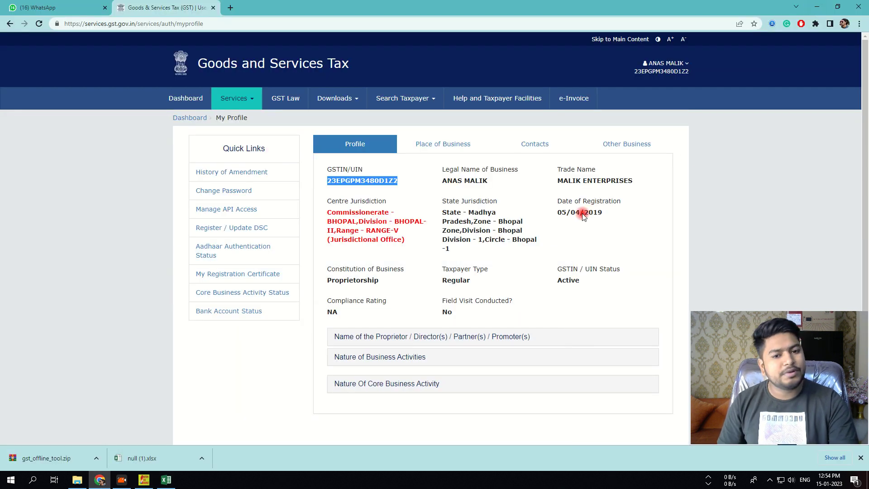
click(56, 8)
click(816, 6)
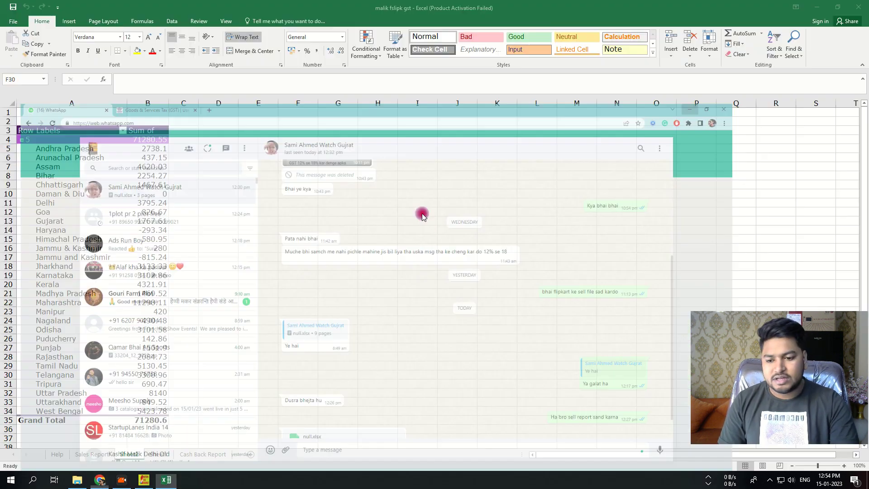
mouse_move(158, 253)
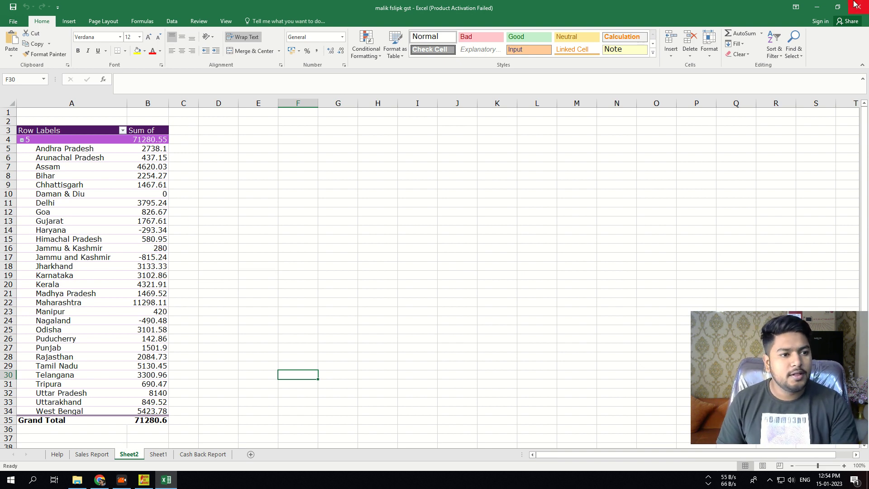
click(817, 6)
double_click(72, 30)
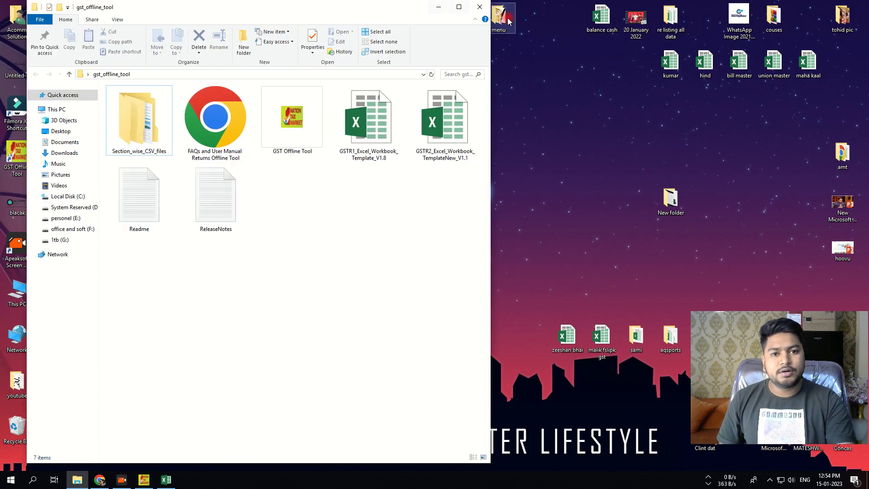
click(459, 6)
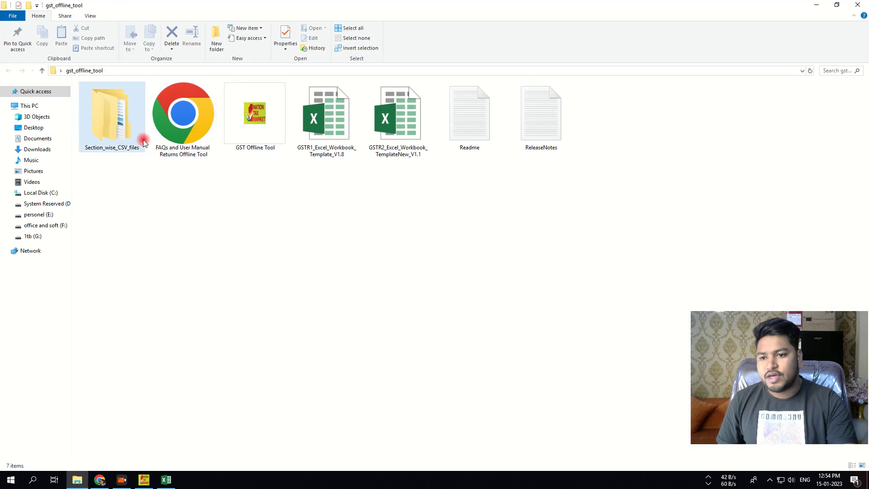
Open the GSTR1 folder inside Section_wise_CSV_files, with the files shown as large icons.
double_click(115, 151)
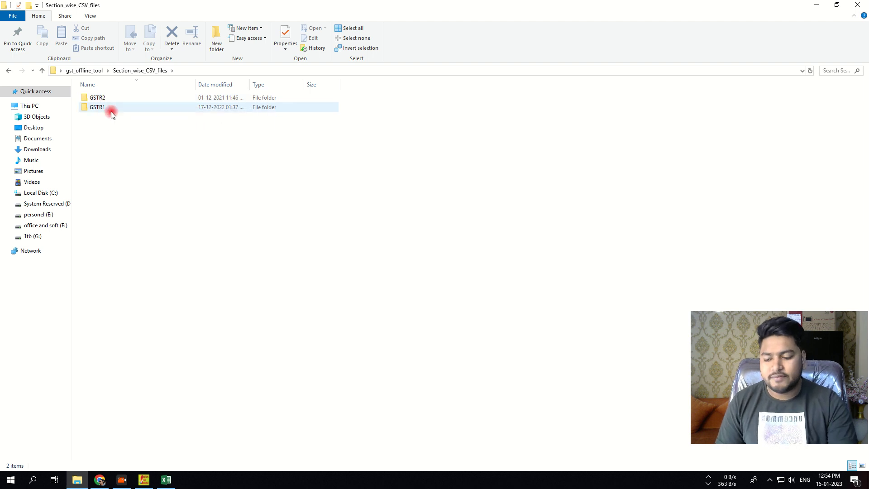
ctrl+scroll(122, 120, up, 3)
ctrl+scroll(127, 148, up, 3)
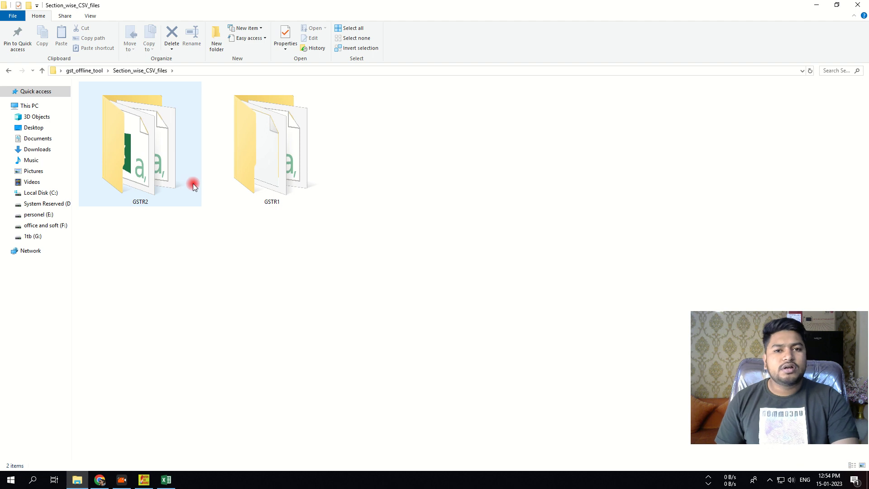
double_click(287, 176)
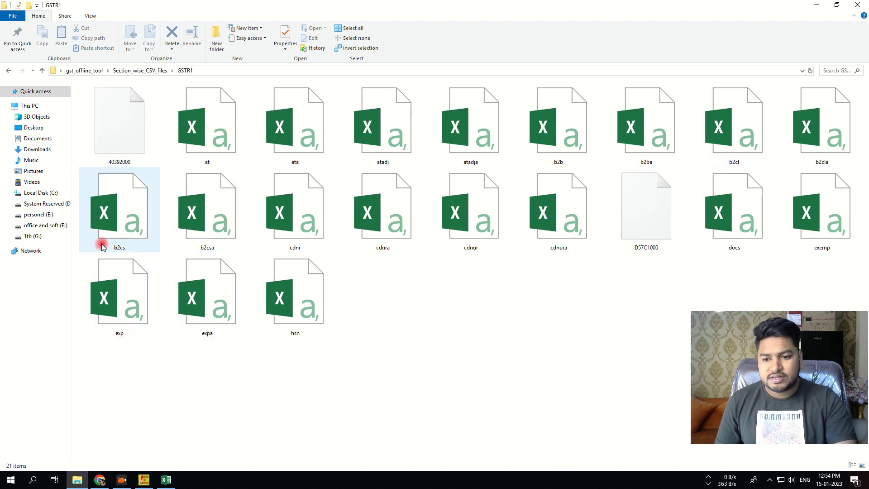
Open the b2cs CSV file from the GSTR1 folder and widen the Place Of Supply column to show the state names.
double_click(130, 239)
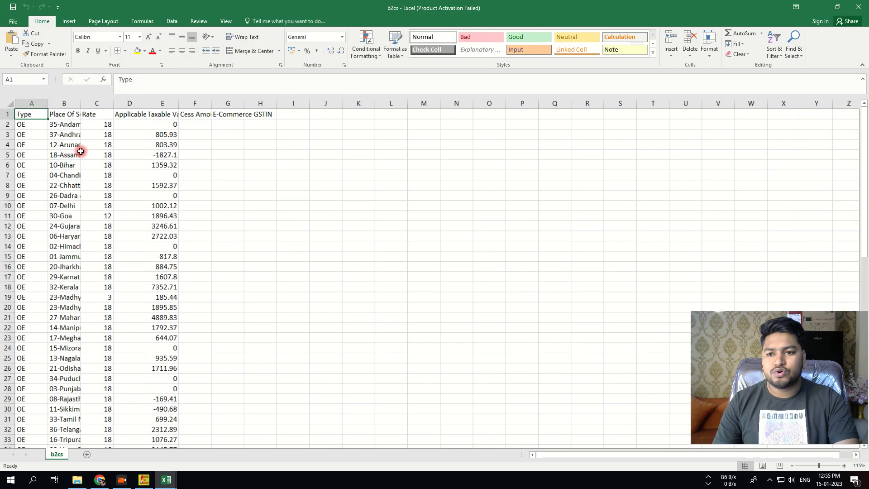
scroll(83, 154, up, 6)
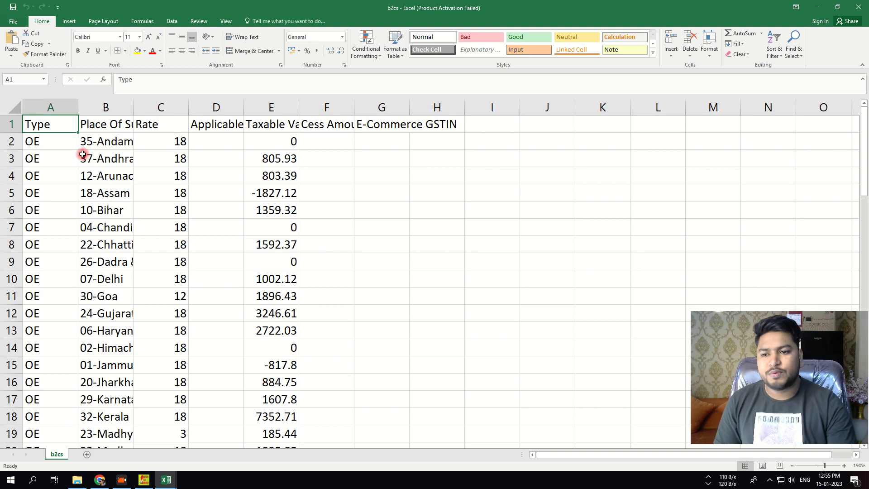
drag(136, 111, 231, 105)
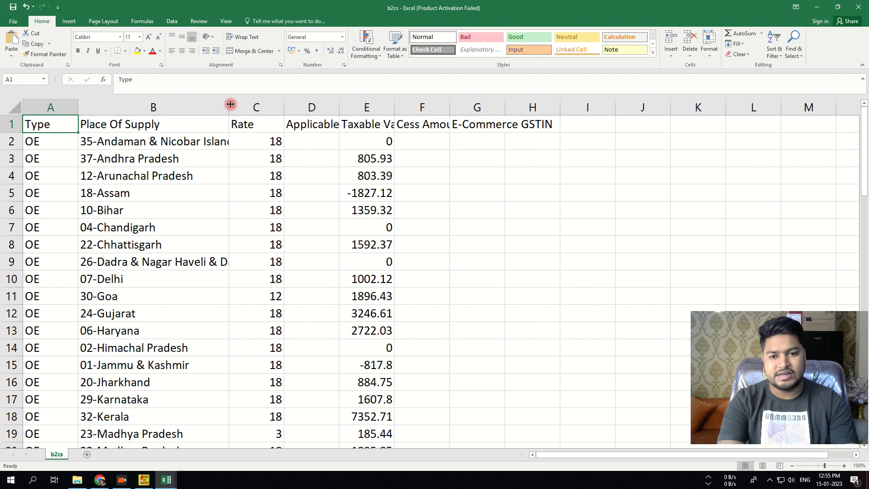
Widen the Taxable Value column and set the taxable value of every data row to 0.
click(380, 138)
drag(398, 99, 454, 109)
drag(456, 151, 449, 405)
scroll(420, 344, up, 17)
scroll(410, 329, down, 4)
scroll(404, 328, up, 5)
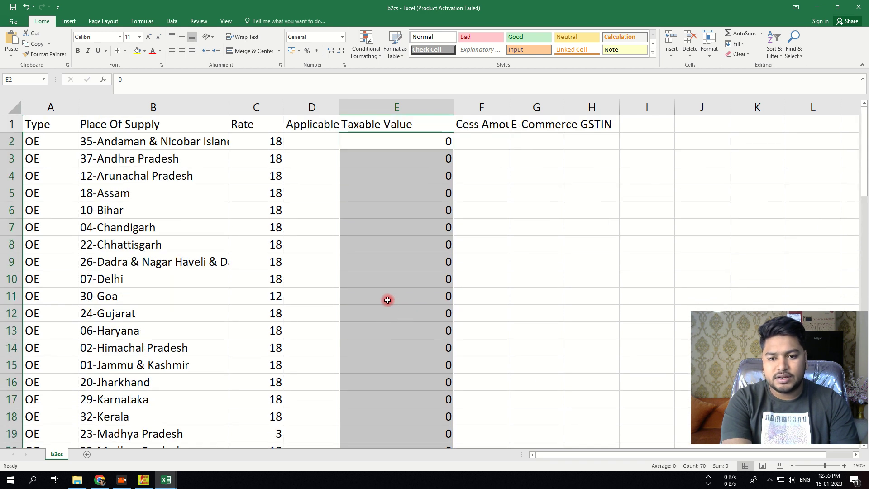
Set the rate to 18 for the 30-Goa row and the first 23-Madhya Pradesh row.
click(275, 297)
text(18)
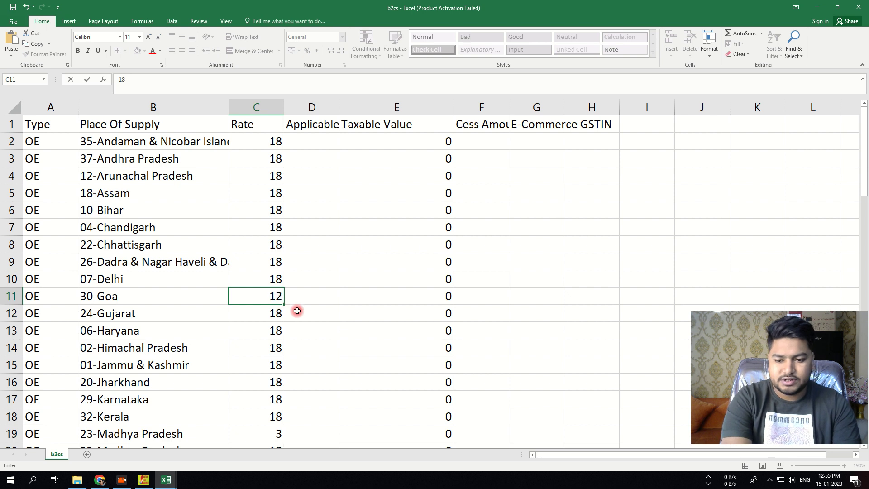
scroll(297, 311, down, 3)
click(272, 280)
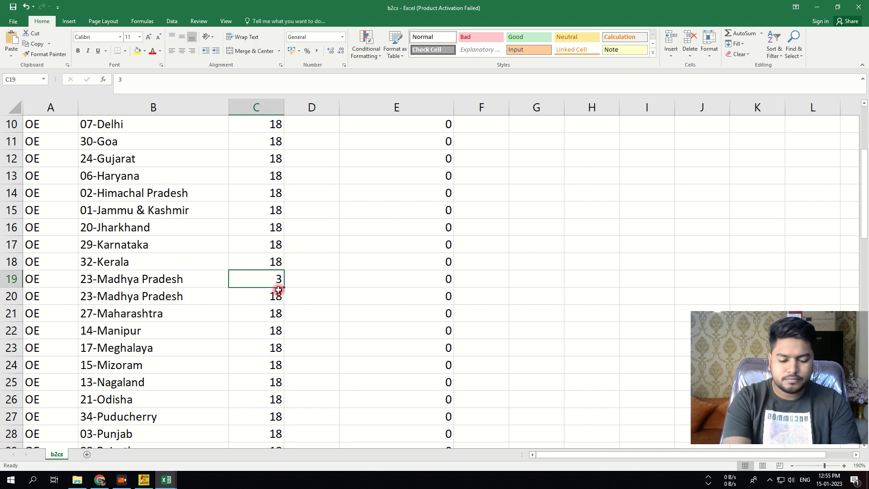
text(18)
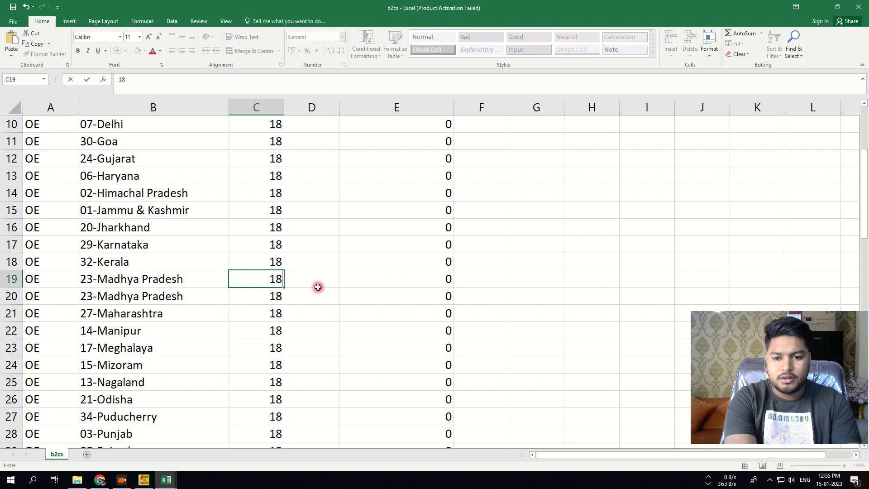
Clear all entries in columns A to E from row 37 down, below the 19-West Bengal row.
scroll(318, 287, down, 5)
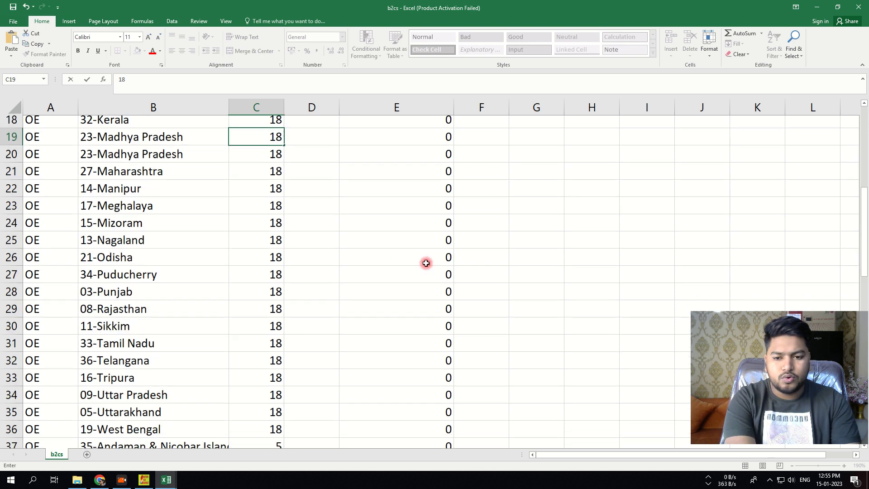
scroll(460, 333, down, 1)
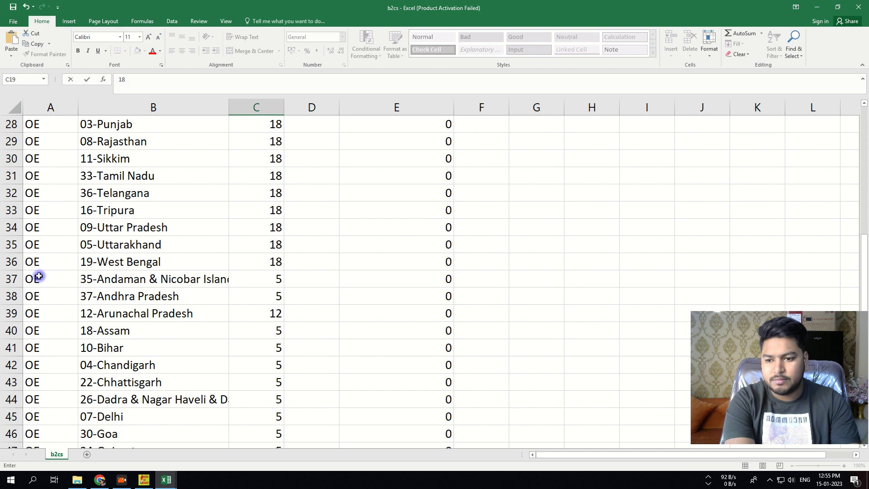
drag(39, 276, 437, 308)
scroll(437, 306, down, 8)
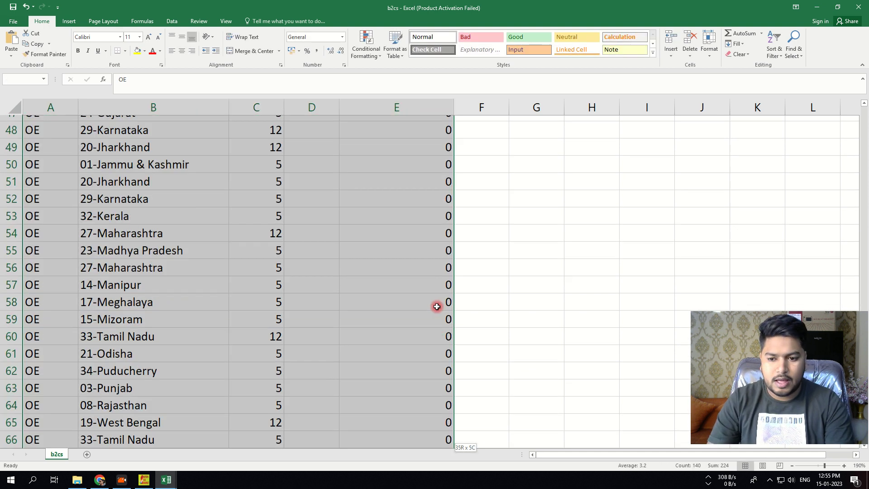
key(Delete)
scroll(437, 307, up, 16)
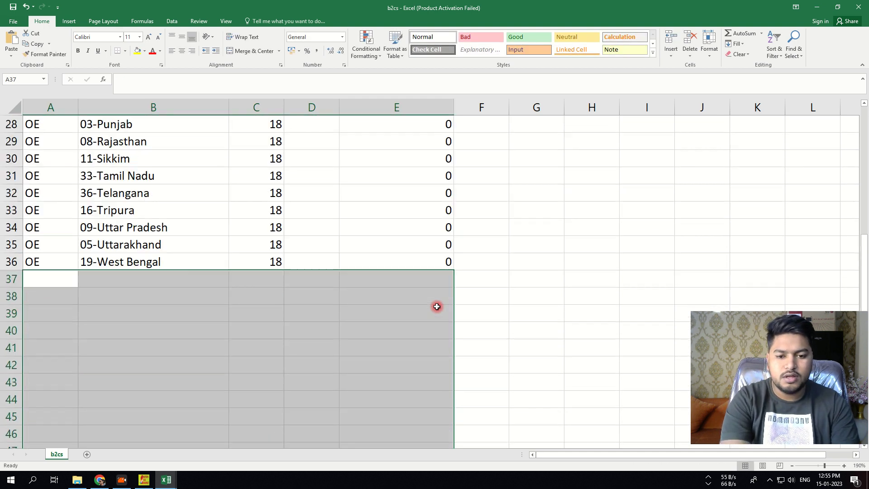
ctrl+scroll(374, 239, down, 6)
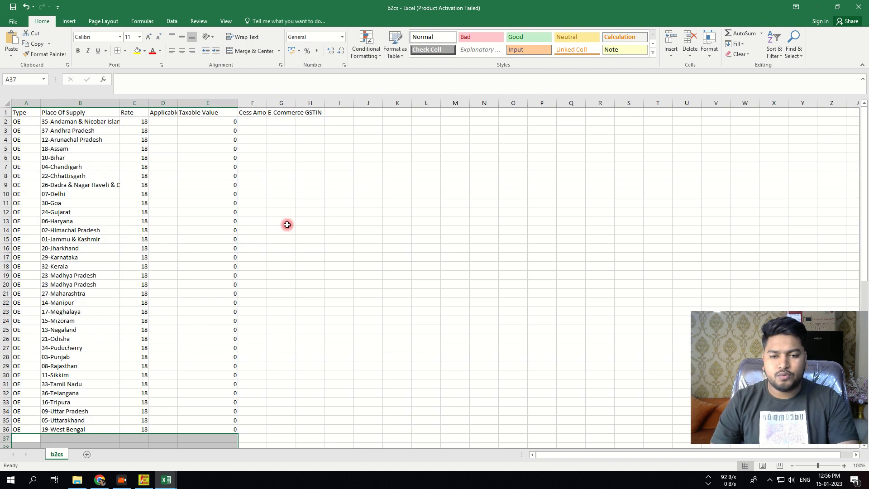
click(334, 276)
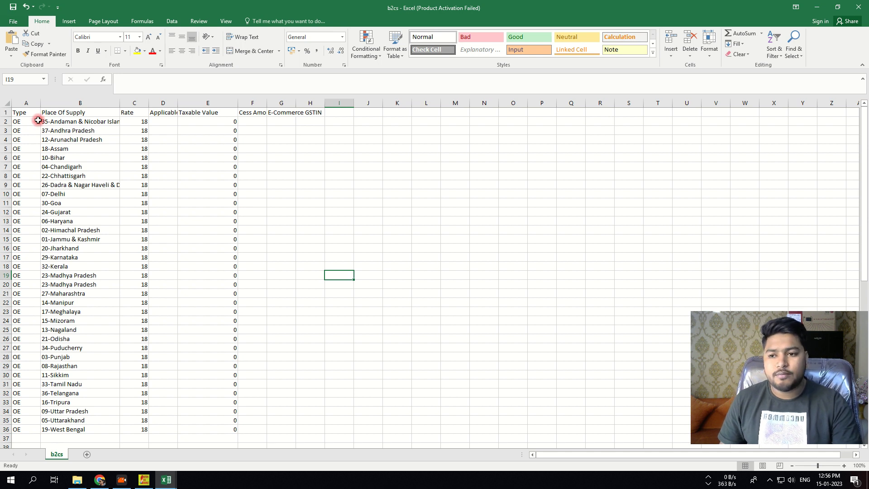
Widen the Type column and narrow it again.
drag(40, 104, 81, 103)
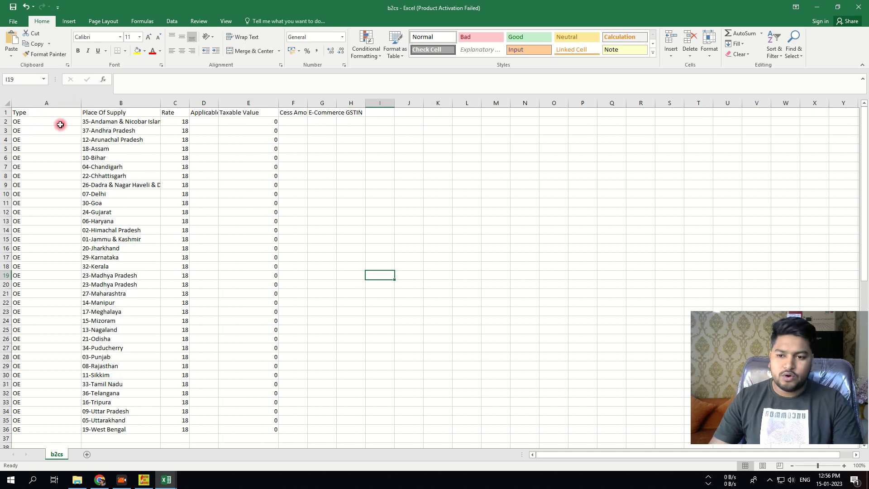
ctrl+scroll(195, 140, up, 3)
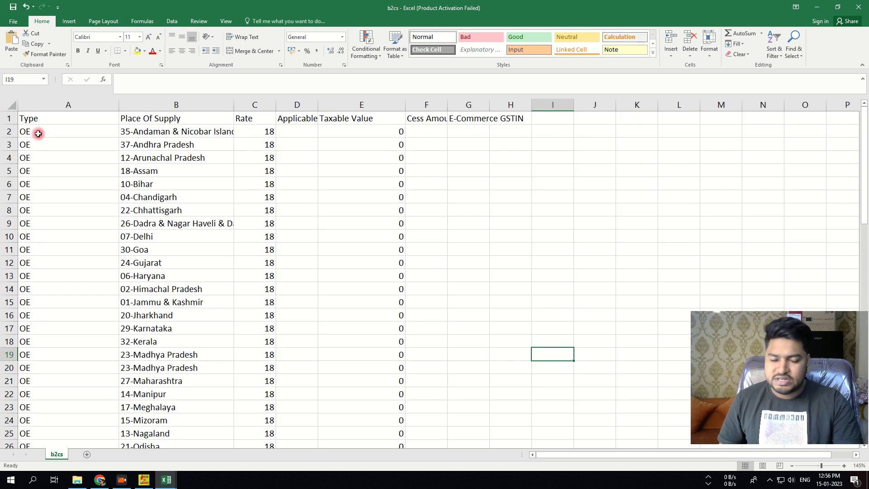
drag(118, 104, 63, 105)
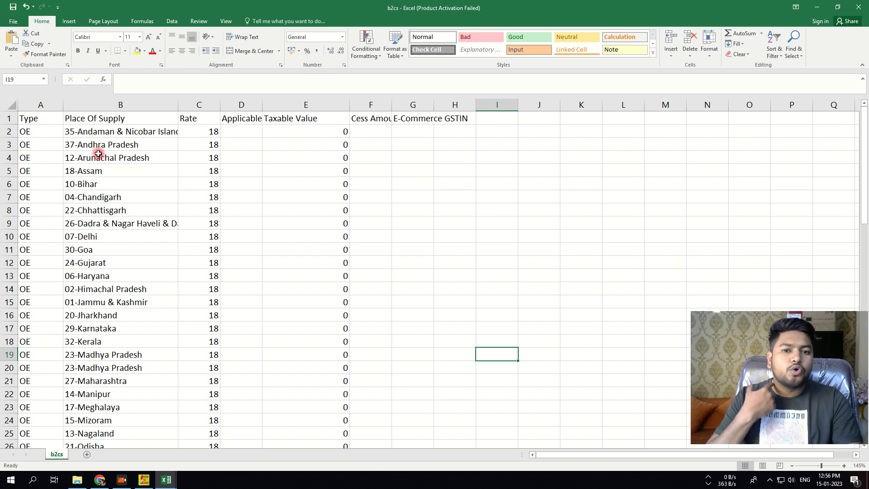
click(142, 482)
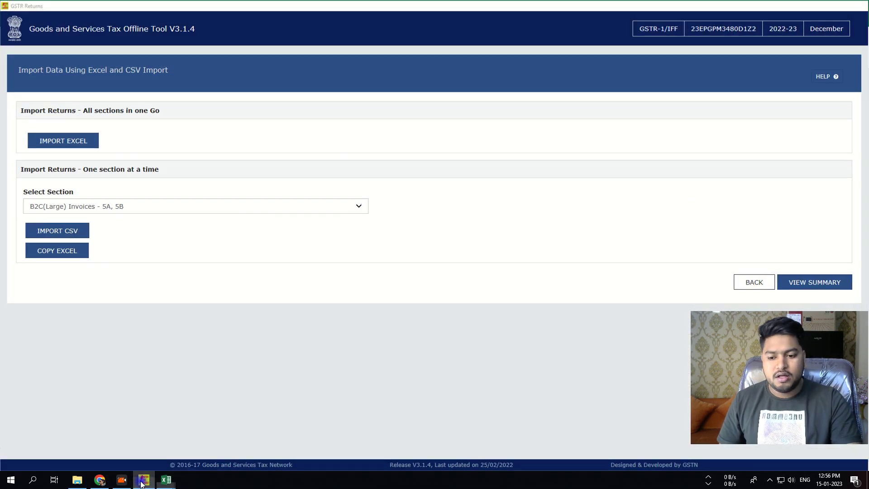
click(142, 481)
click(166, 480)
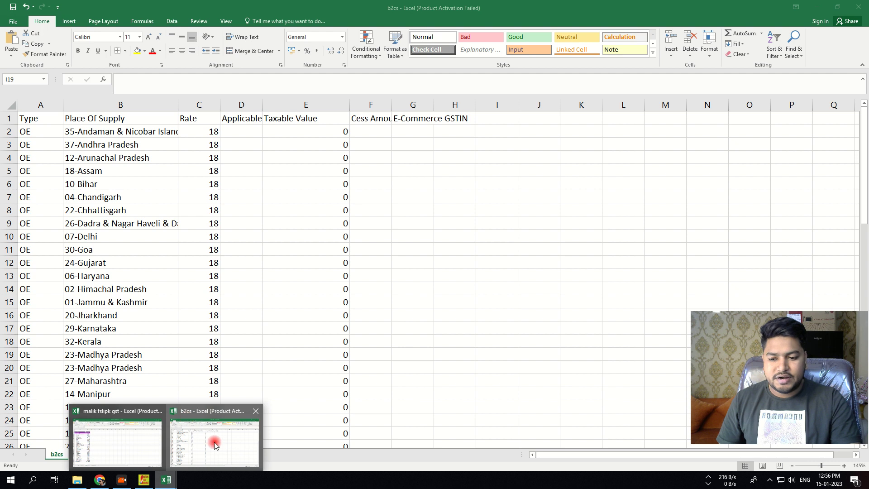
click(199, 440)
click(166, 480)
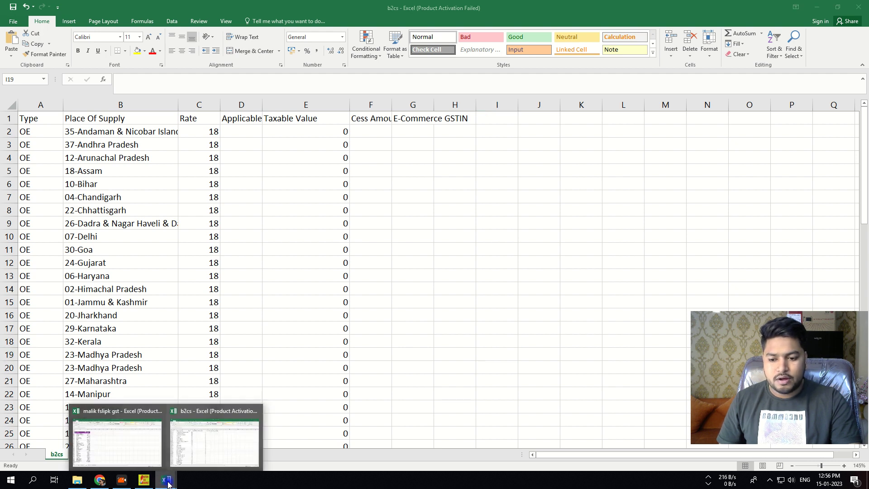
click(189, 453)
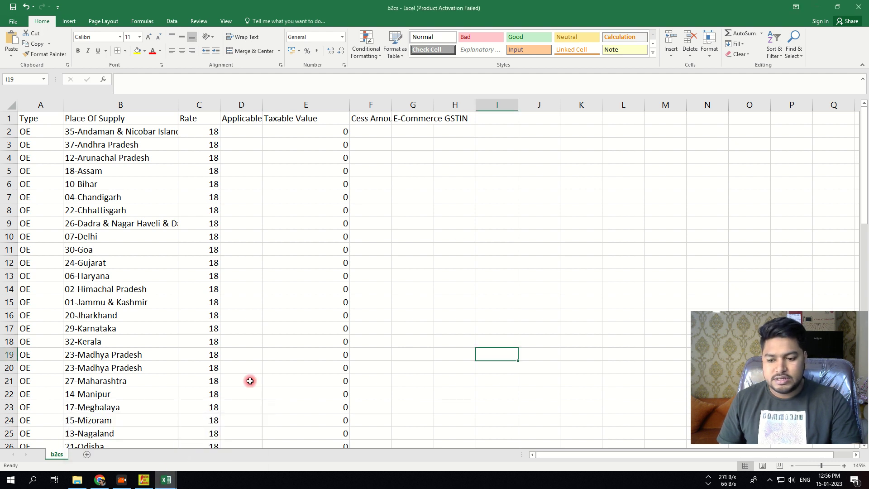
Minimize the open windows and open GSTR1_Excel_Workbook_Template_V1.8 from the desktop's gst_offline_tool folder, showing its master sheet.
click(817, 6)
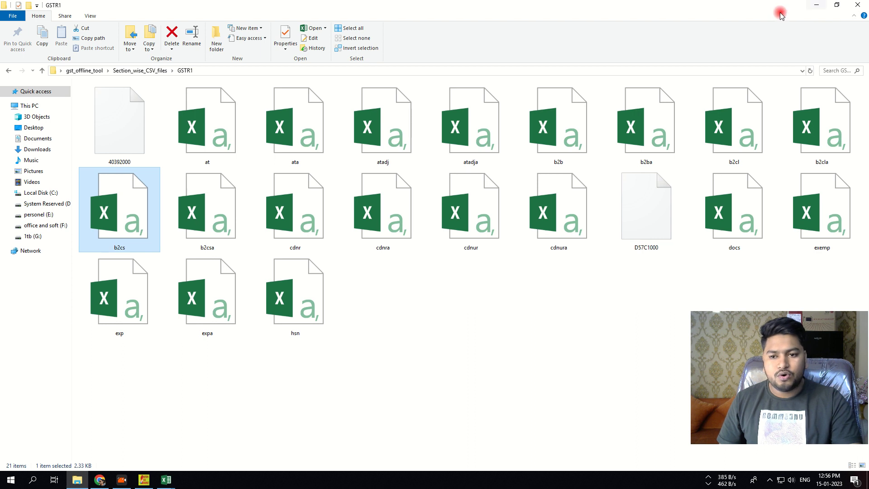
click(816, 6)
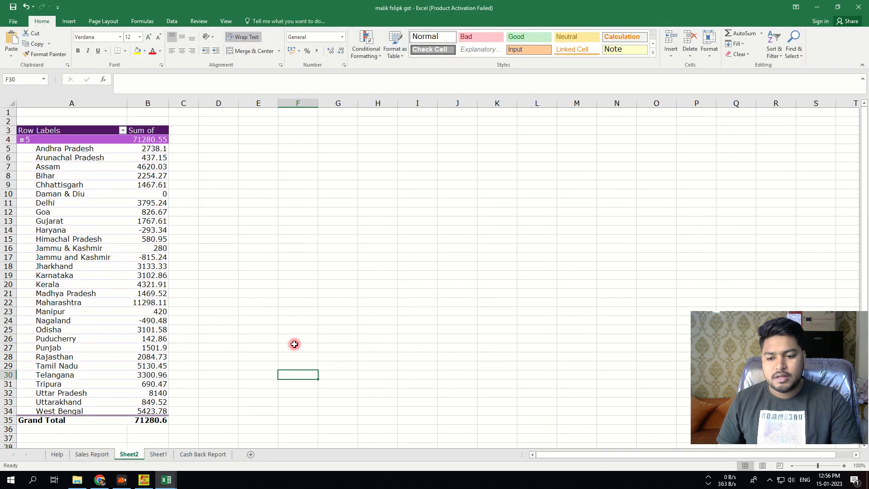
click(817, 7)
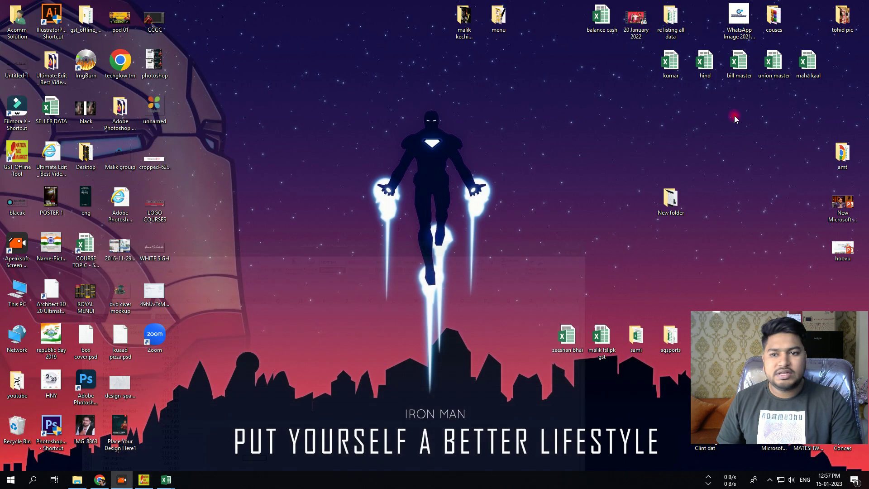
double_click(85, 19)
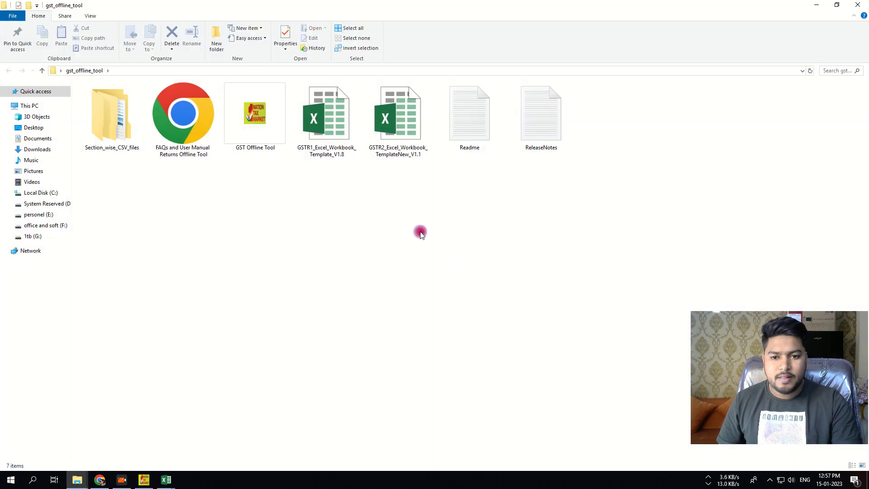
double_click(314, 143)
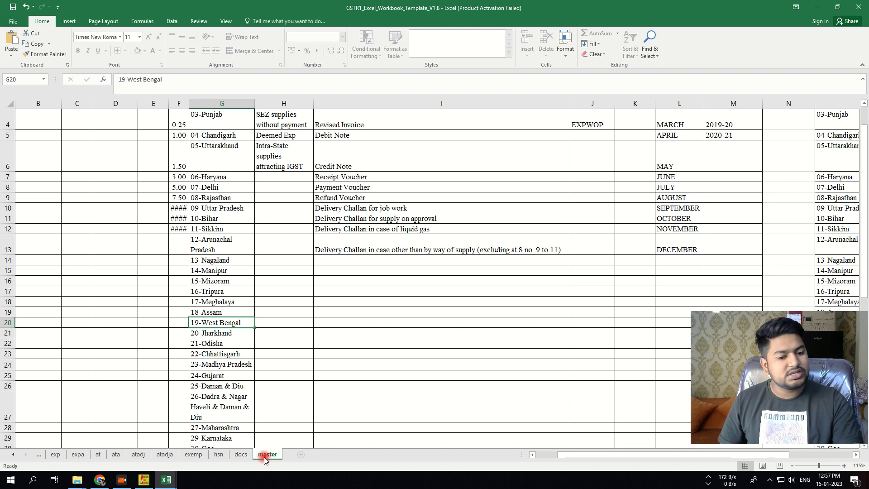
Examine the master sheet's reference lists, including the Type, Tax Rate, POS state codes and POS96 columns.
scroll(525, 413, down, 1)
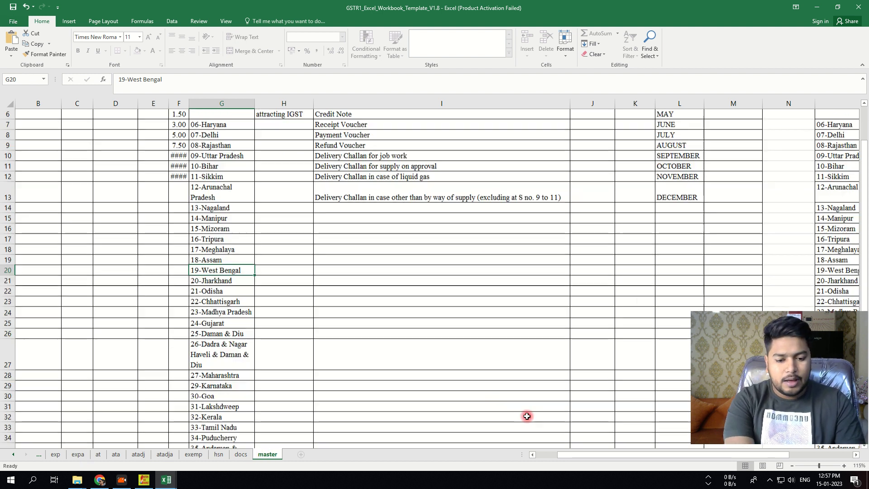
scroll(654, 298, up, 2)
click(683, 473)
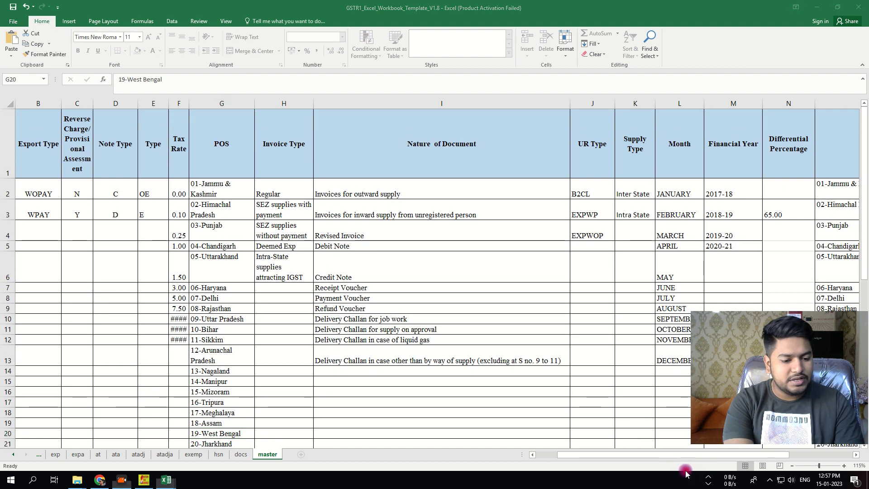
drag(693, 455, 812, 458)
scroll(755, 236, down, 3)
scroll(755, 236, up, 3)
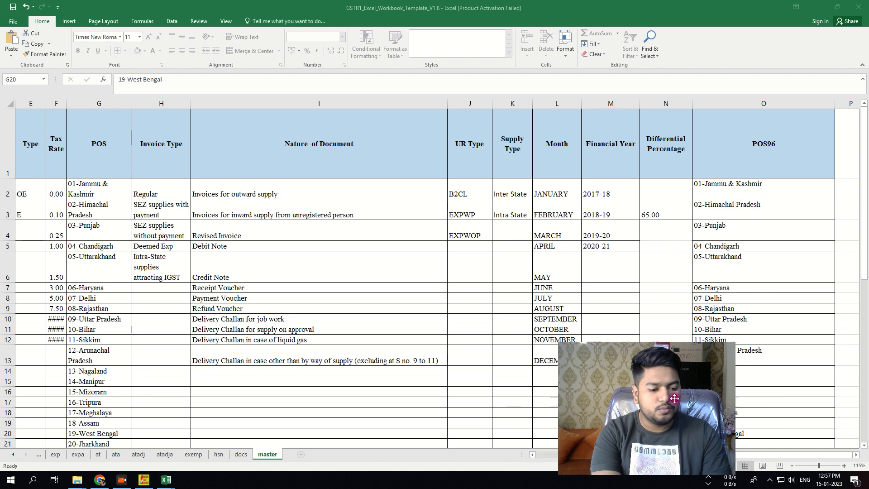
Return to the b2cs file and review its place of supply codes, rates and taxable values down to the last row.
click(817, 7)
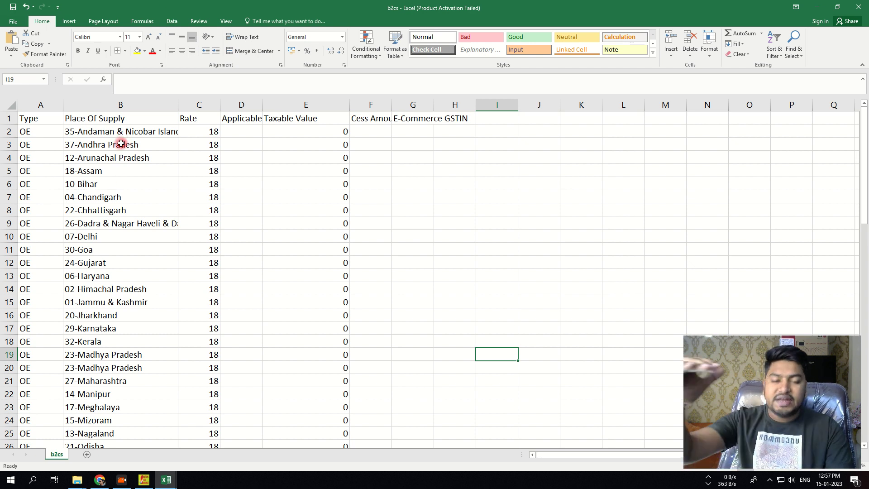
scroll(125, 142, down, 6)
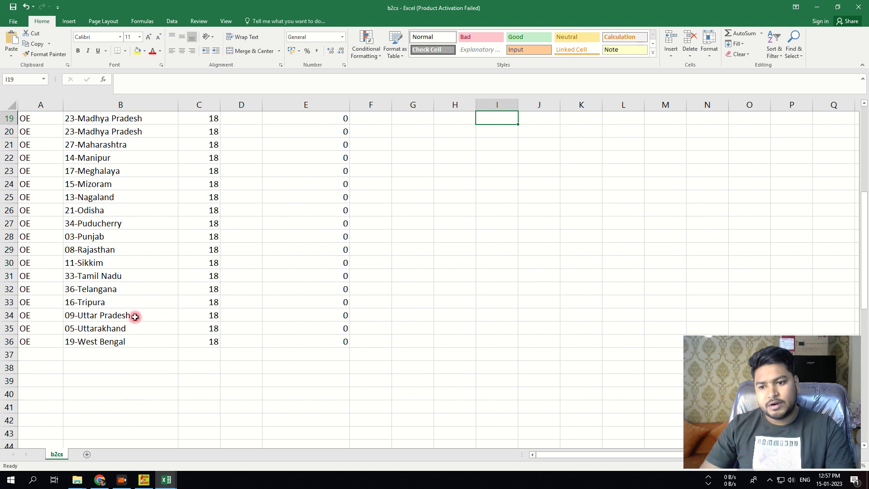
scroll(100, 234, up, 4)
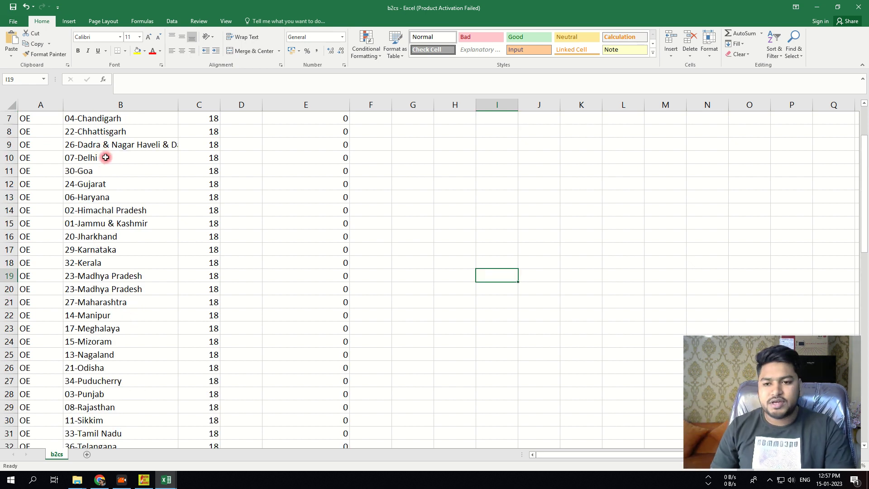
scroll(105, 156, up, 2)
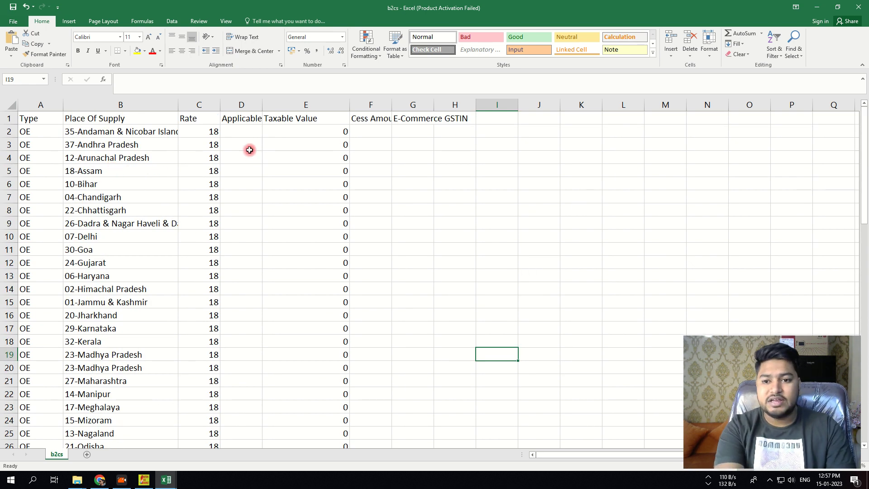
scroll(217, 150, down, 5)
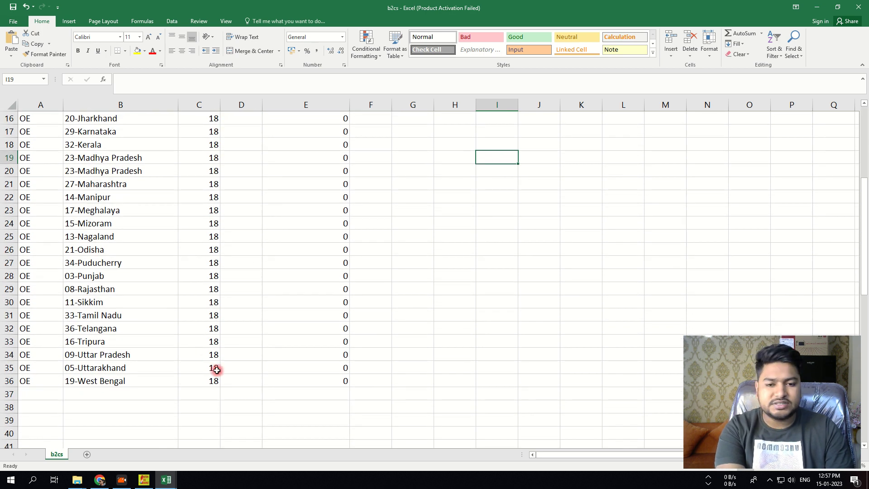
scroll(215, 334, up, 5)
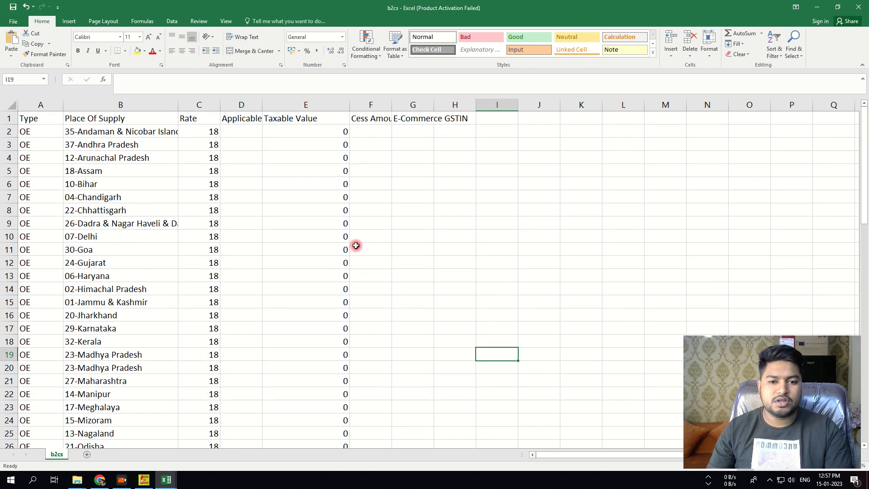
ctrl+scroll(320, 224, down, 2)
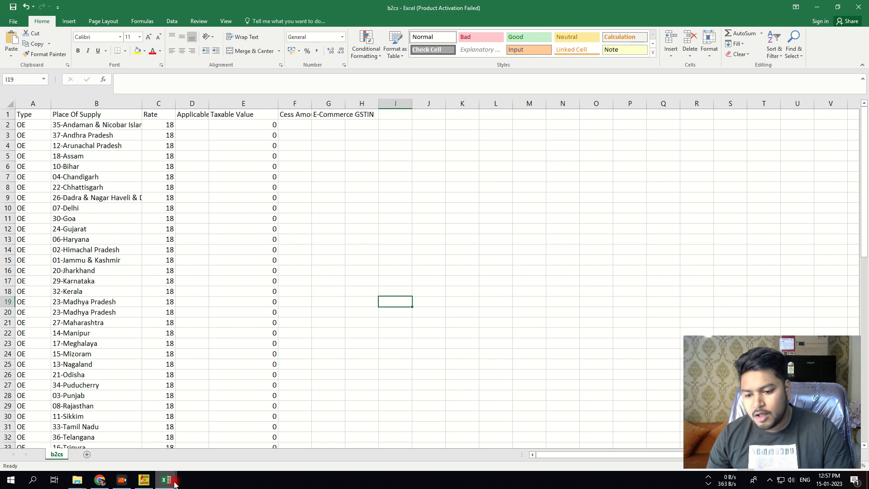
Switch to the sales workbook and copy the pivot table's state rows with their sums, Andhra Pradesh to West Bengal, from Sheet2.
mouse_move(166, 480)
click(75, 439)
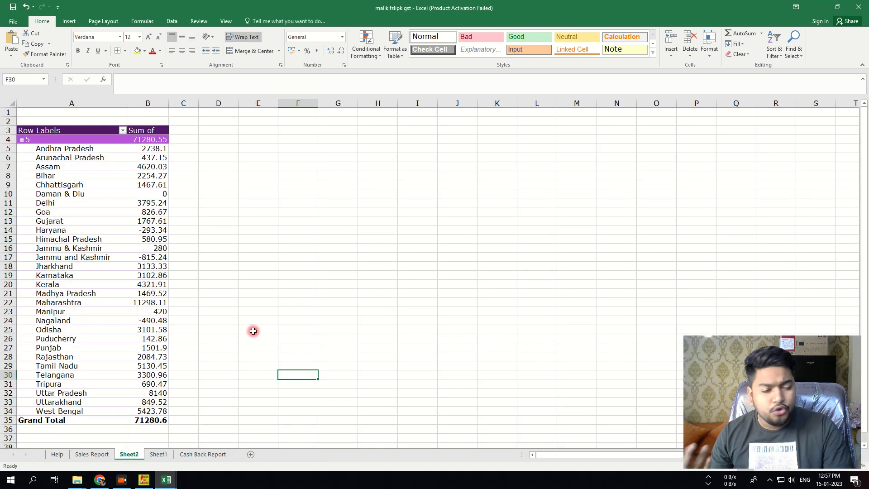
click(202, 276)
drag(45, 151, 160, 407)
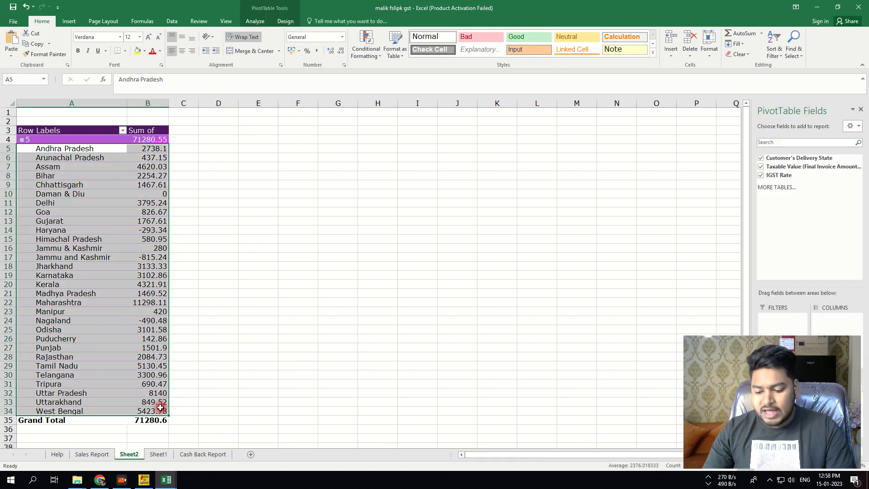
key(ctrl+c)
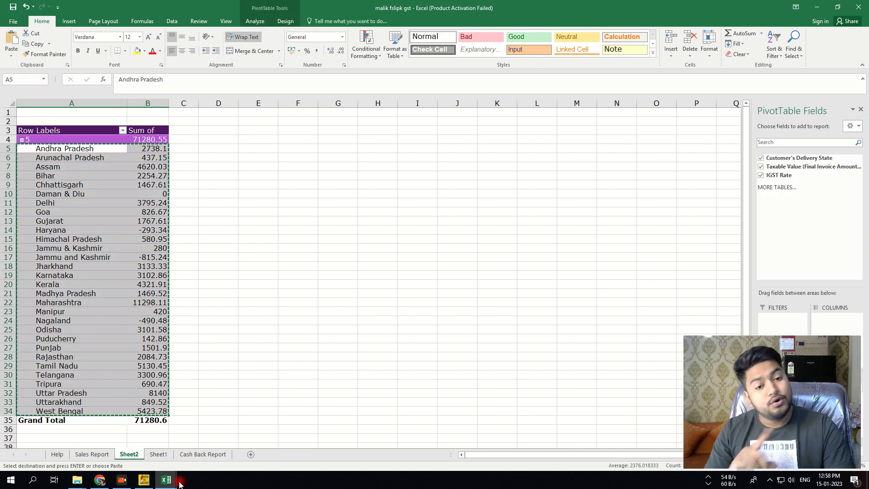
Return to the b2cs file, widen column I and paste the copied state list starting at I2.
click(817, 7)
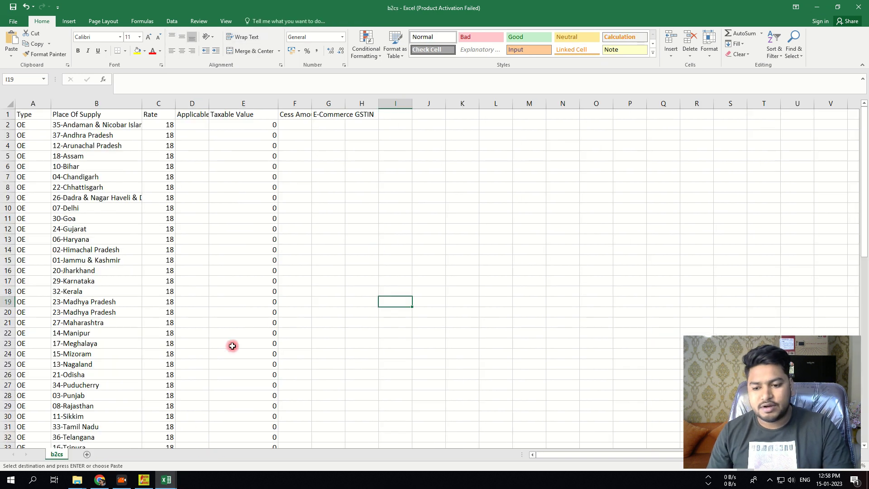
drag(413, 103, 482, 101)
click(458, 121)
key(ctrl+v)
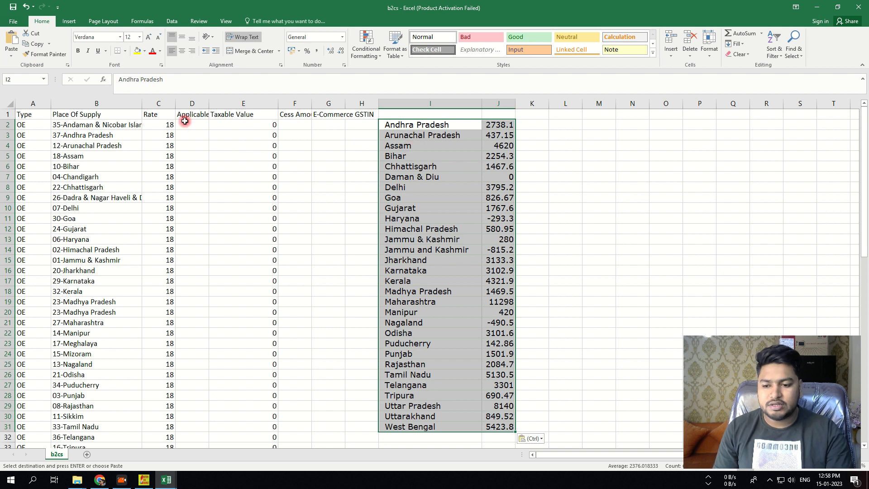
scroll(436, 387, down, 1)
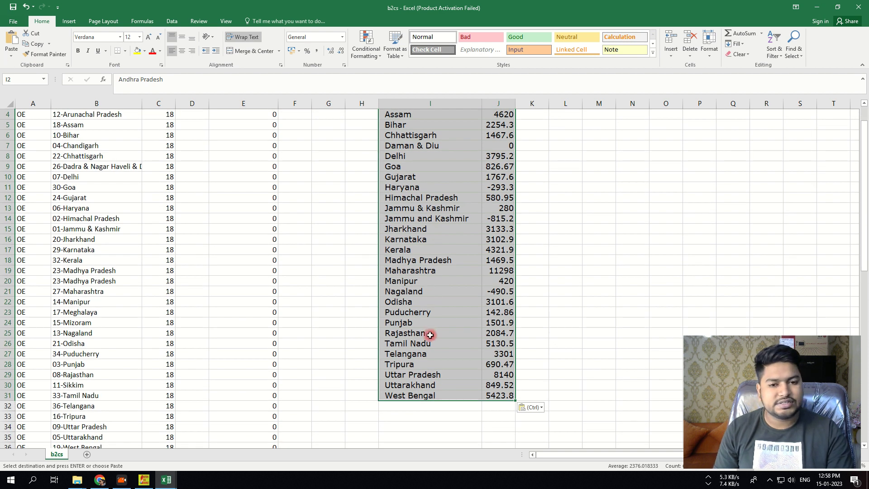
scroll(430, 335, up, 1)
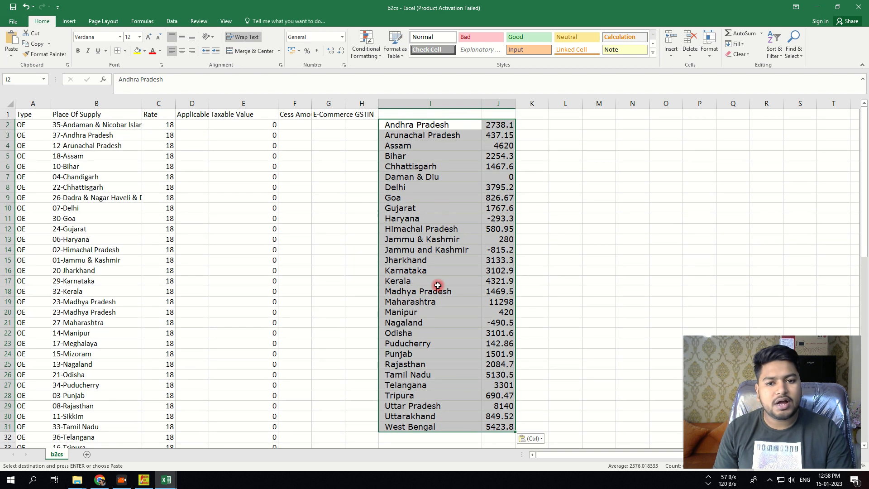
Apply No Border to the pasted state list in columns I and J.
click(125, 51)
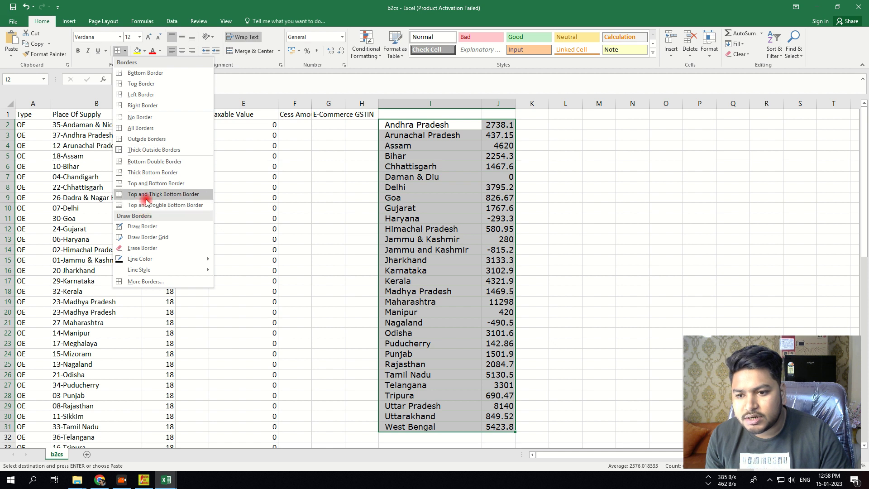
click(134, 118)
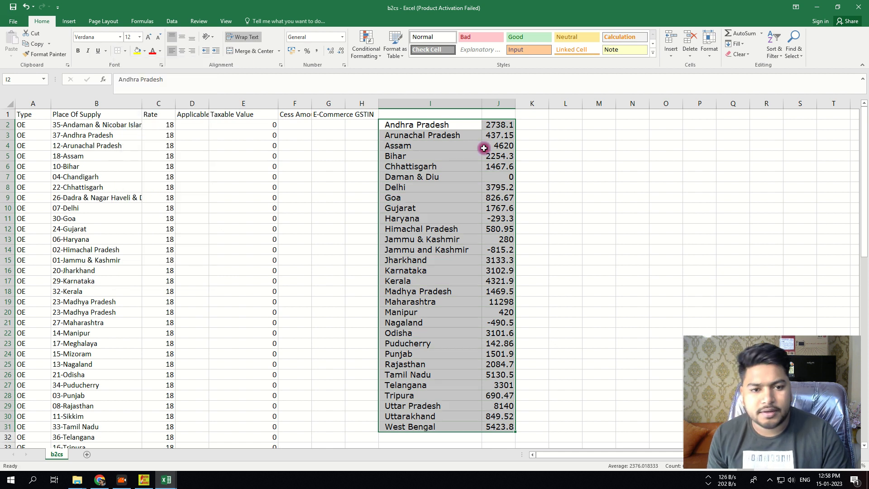
click(529, 155)
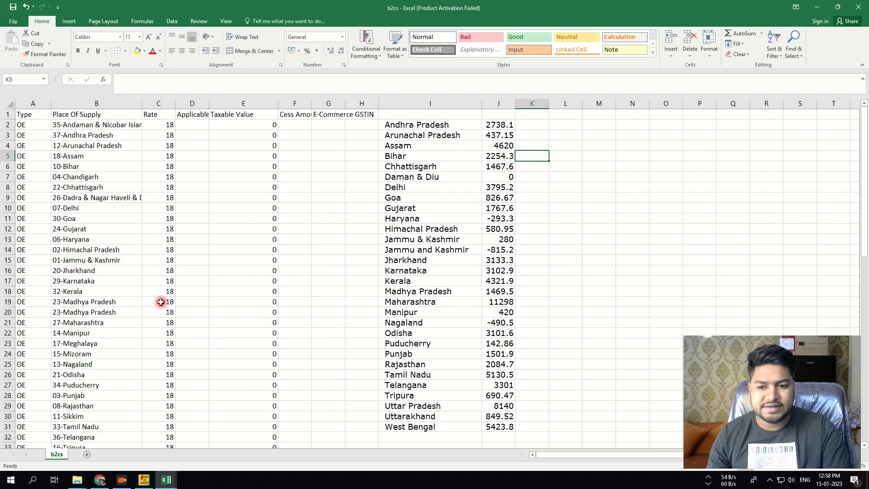
Set the Rate to 5 in every state row and widen the Place Of Supply column slightly.
click(157, 128)
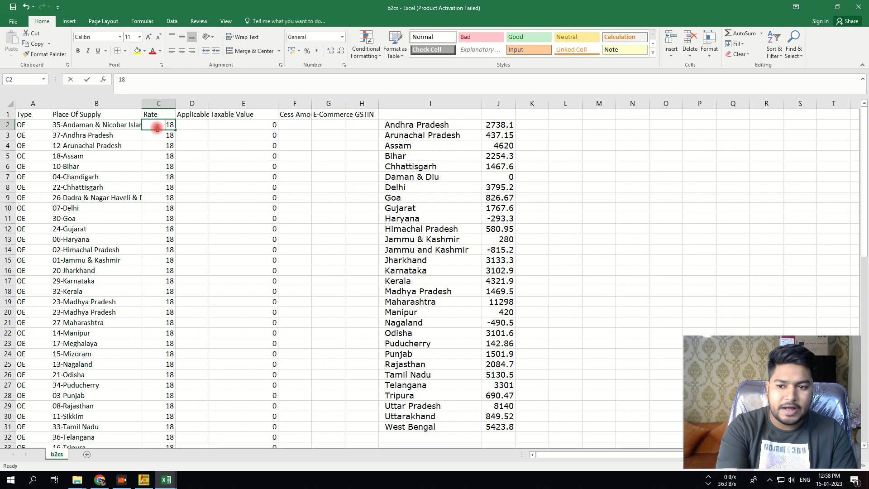
text(5)
drag(175, 132, 170, 427)
scroll(171, 426, up, 2)
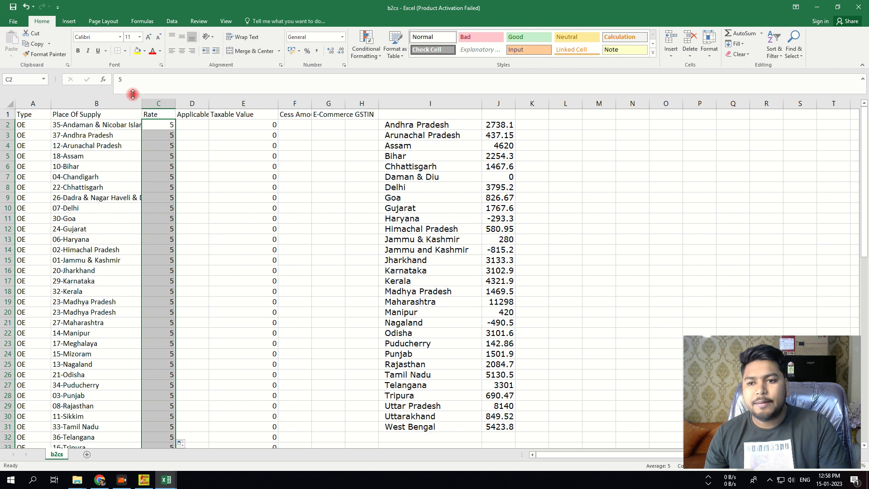
drag(141, 104, 155, 104)
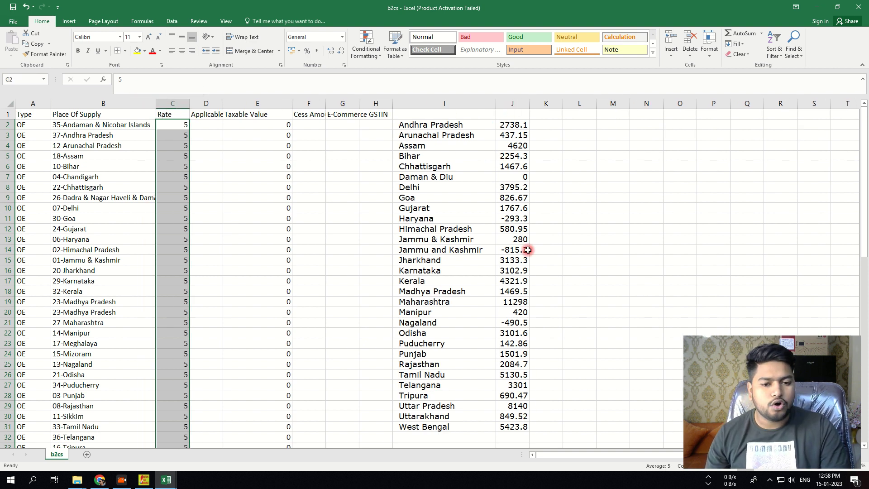
Review the state-wise sums in the sales workbook's pivot table, returning to the b2cs file.
click(165, 481)
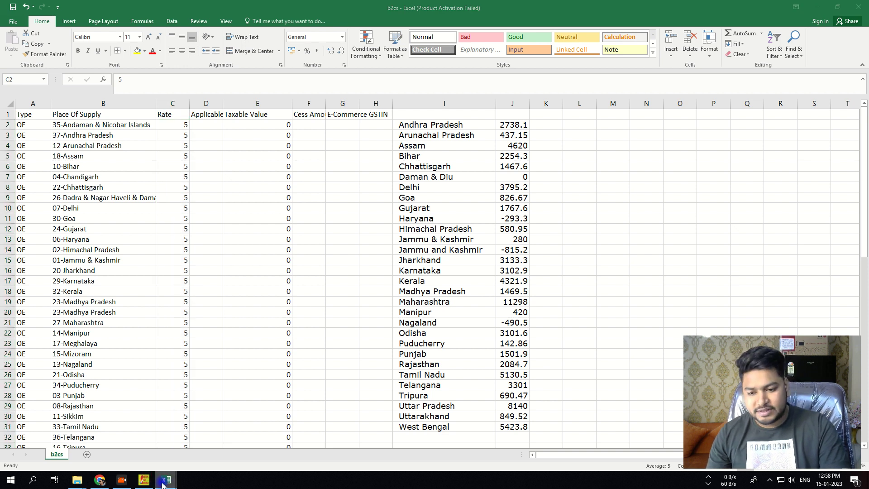
click(76, 444)
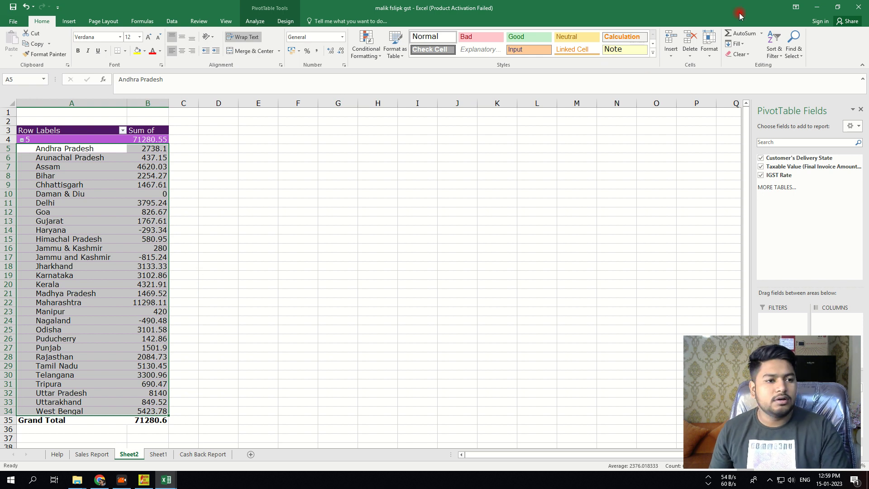
click(817, 7)
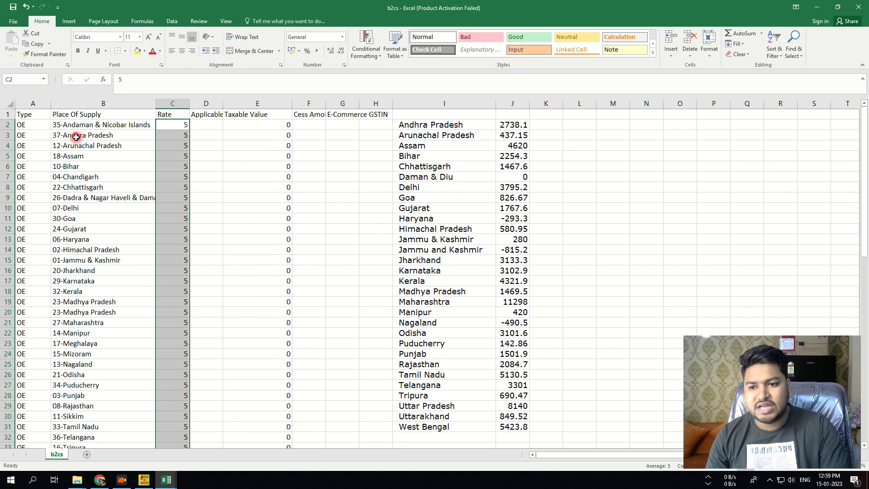
Move the Andhra Pradesh, Arunachal Pradesh, Assam and Bihar amounts into the Taxable Value cells E3:E6 of their matching rows.
drag(515, 125, 517, 157)
key(ctrl+c)
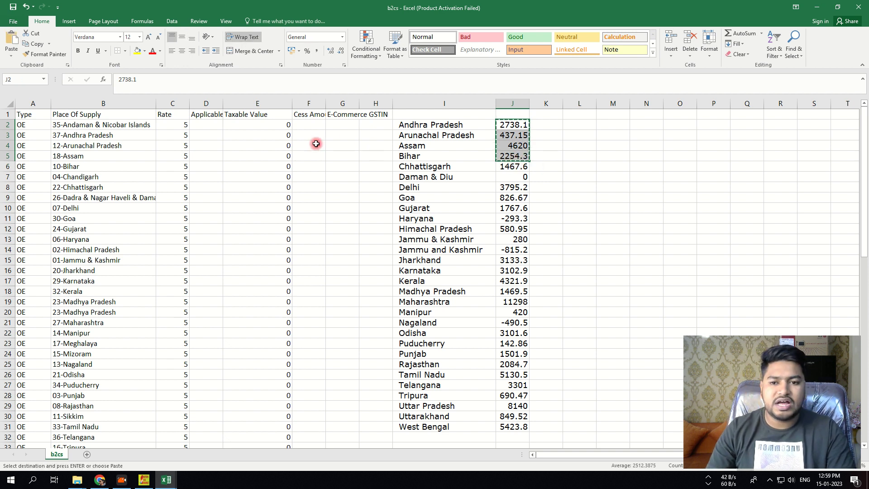
click(263, 137)
key(ctrl+v)
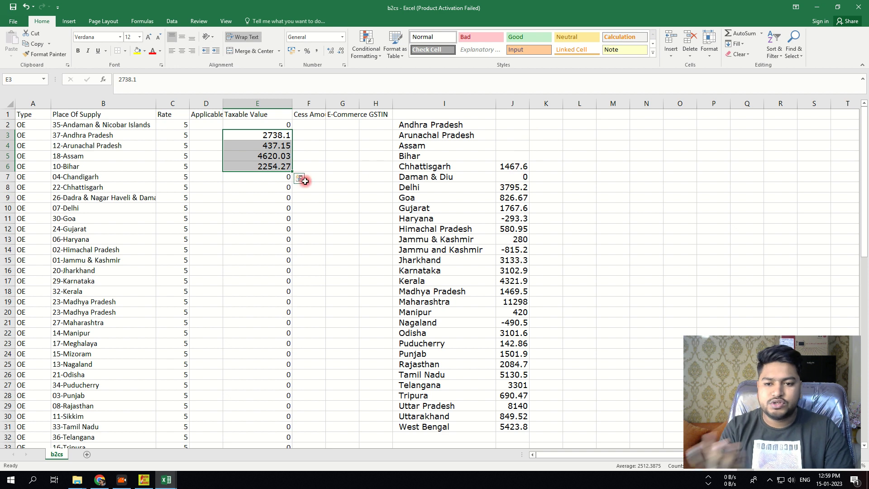
Copy the Chhattisgarh amount of 1467.61 into the Taxable Value cell of the 22-Chhattisgarh row.
click(506, 167)
key(ctrl+c)
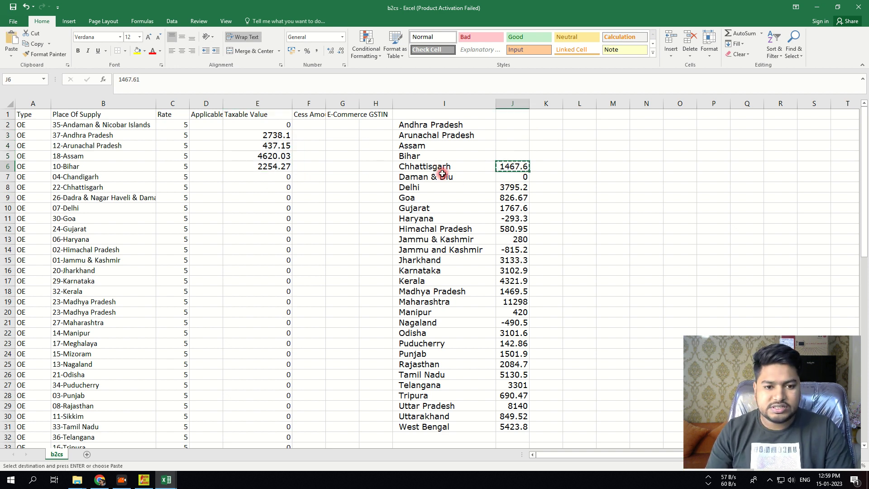
click(262, 178)
click(260, 190)
key(ctrl+v)
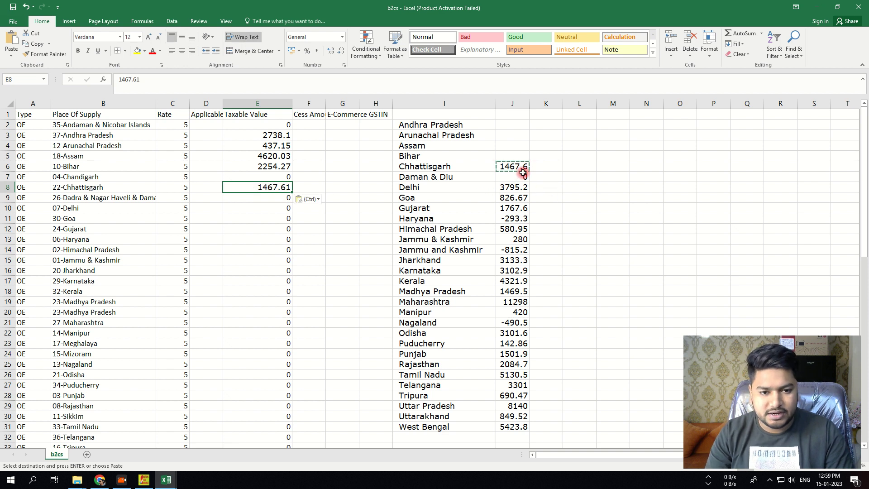
key(Delete)
click(508, 167)
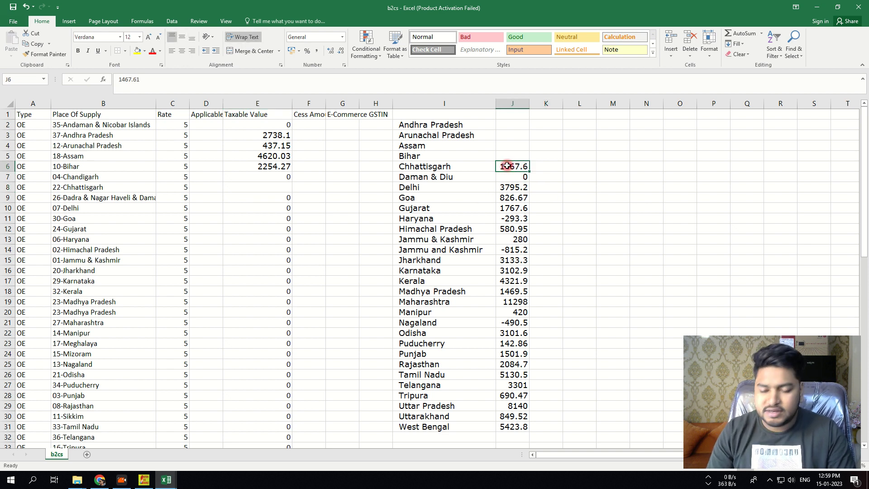
key(ctrl+c)
key(ctrl+z)
Copy the Delhi, Goa, Gujarat and Haryana amounts into the Taxable Value cells E10:E13 of their matching rows.
click(519, 187)
drag(518, 187, 517, 217)
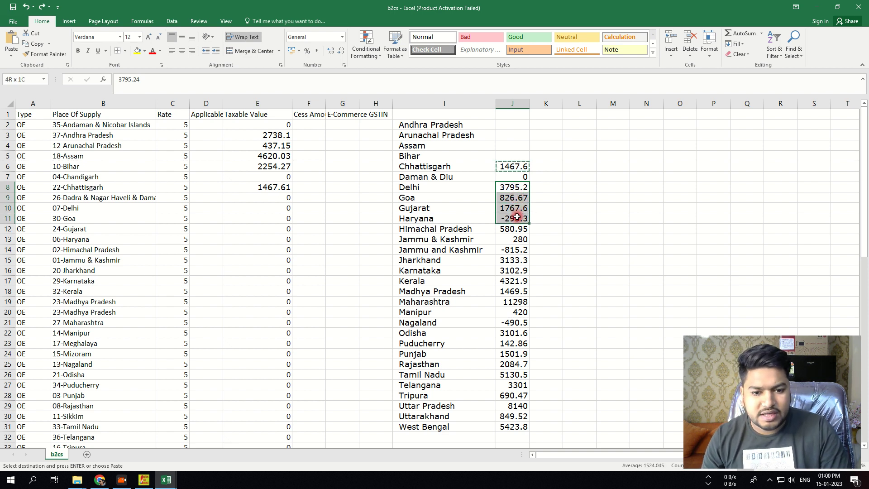
key(ctrl+c)
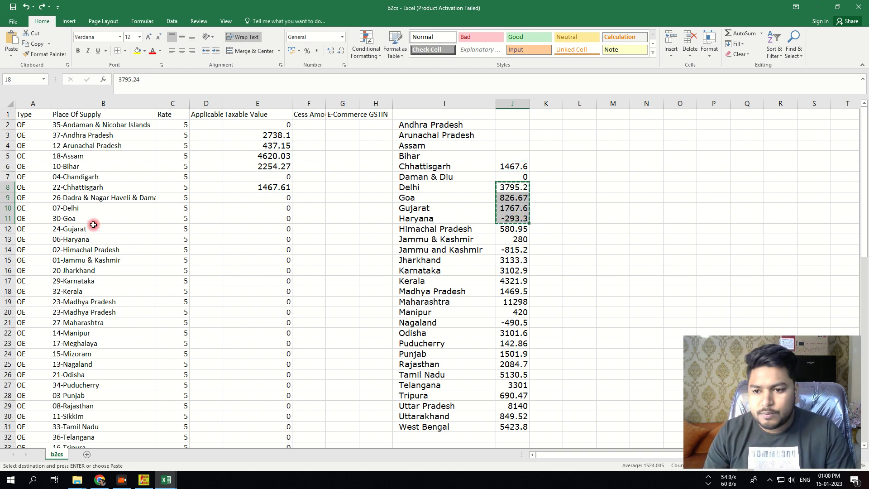
click(258, 207)
key(ctrl+v)
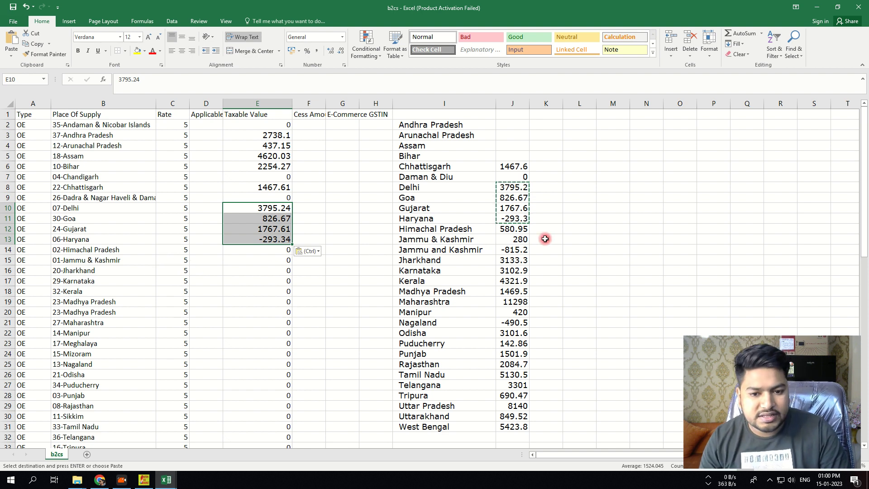
Copy the Himachal Pradesh amount of 580.95 into the Taxable Value cell of the 02-Himachal Pradesh row.
click(517, 230)
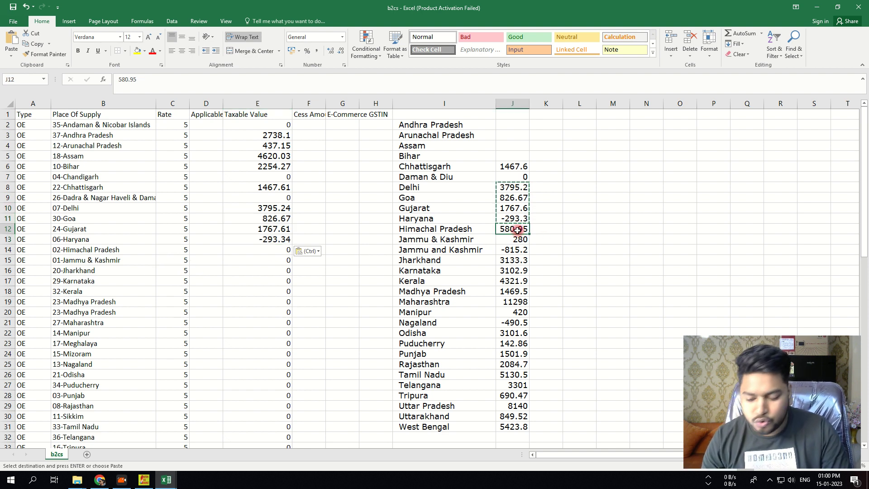
key(ctrl+c)
click(265, 249)
key(ctrl+v)
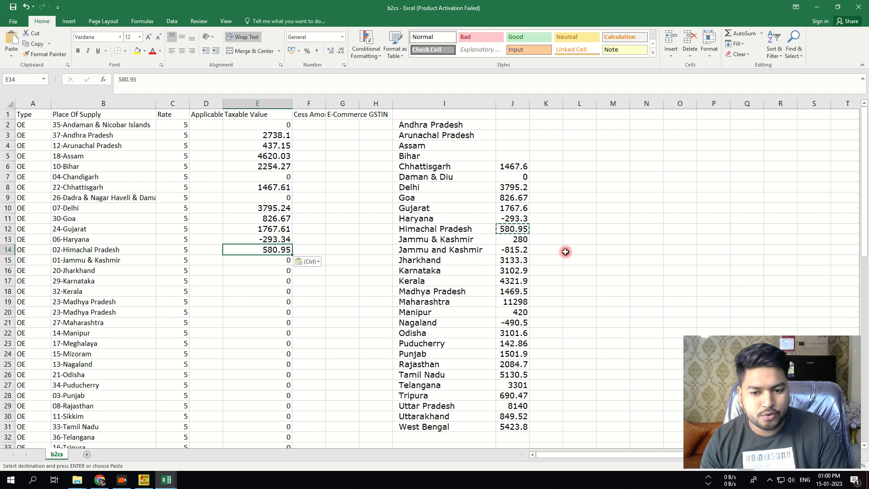
Sum the two Jammu and Kashmir amounts by selecting them and enter -535 as the 01-Jammu & Kashmir taxable value.
click(551, 252)
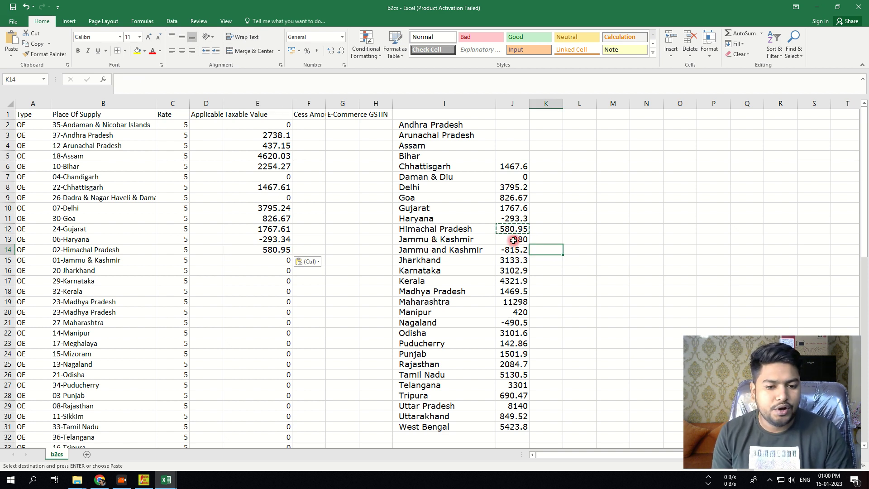
drag(514, 240, 513, 249)
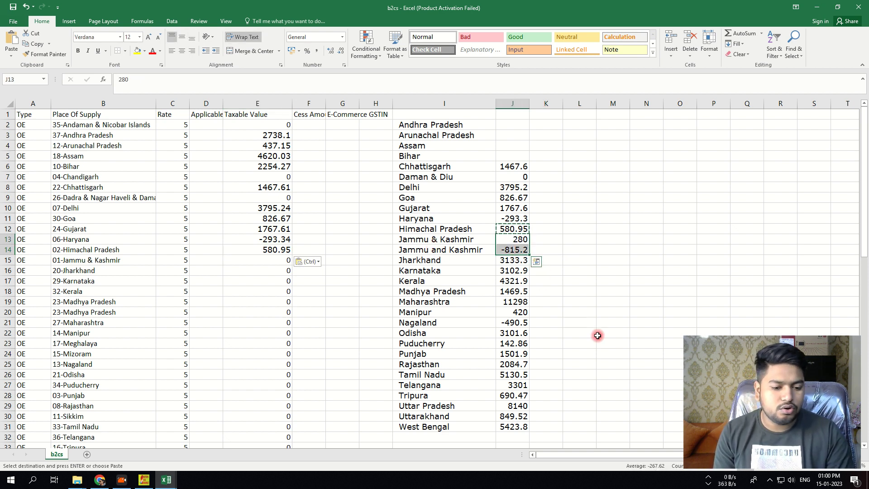
drag(697, 390, 705, 373)
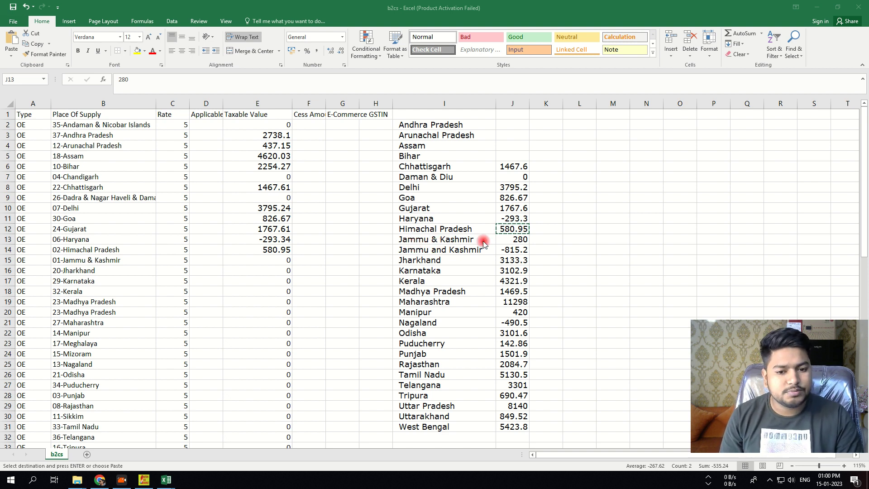
drag(519, 241, 515, 248)
click(575, 249)
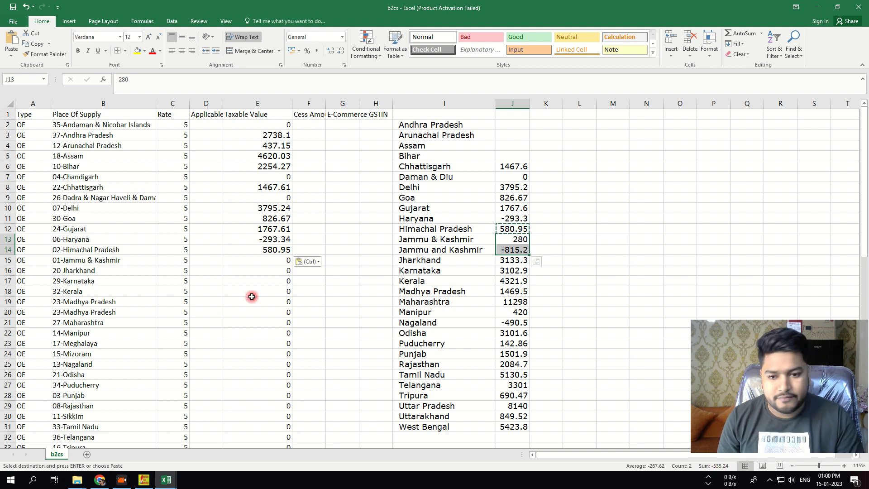
double_click(276, 263)
text(-)
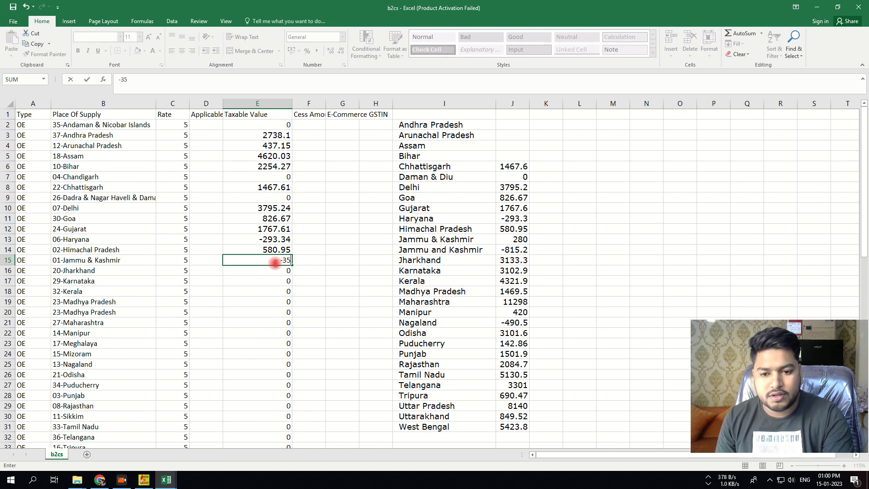
text(535)
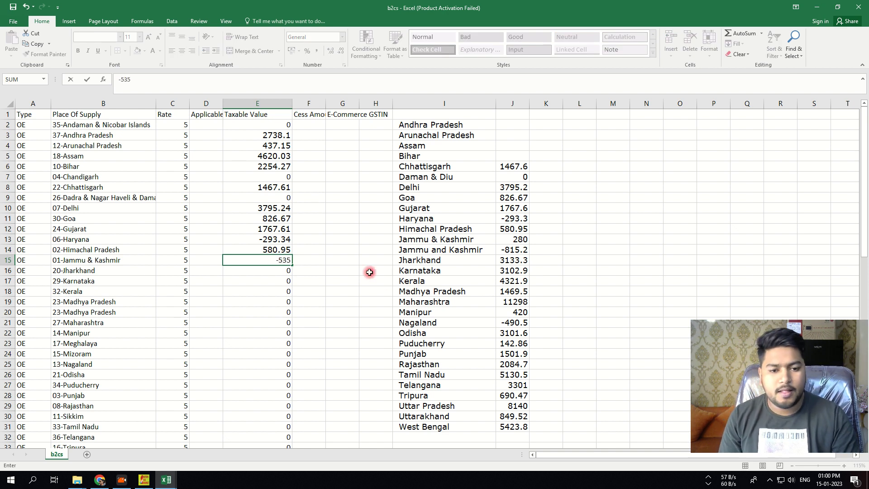
click(586, 215)
Clear the already transferred amounts in J6:J14, from Chhattisgarh to Jammu and Kashmir.
drag(518, 250, 522, 166)
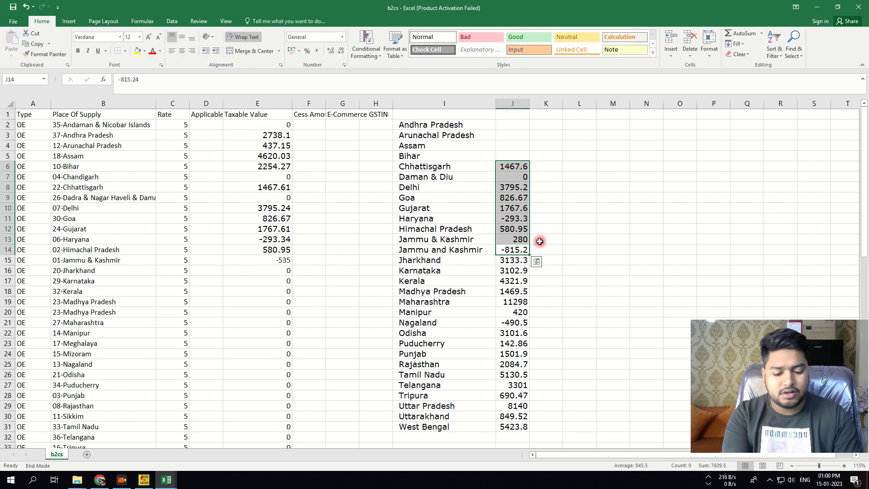
key(Delete)
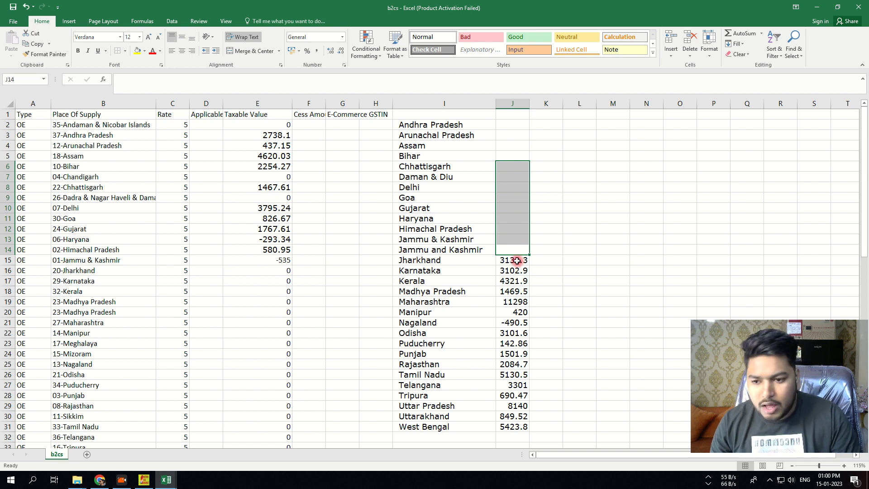
Copy the Jharkhand, Karnataka and Kerala amounts into the Taxable Value cells E16:E18 of their matching rows.
drag(517, 261, 515, 279)
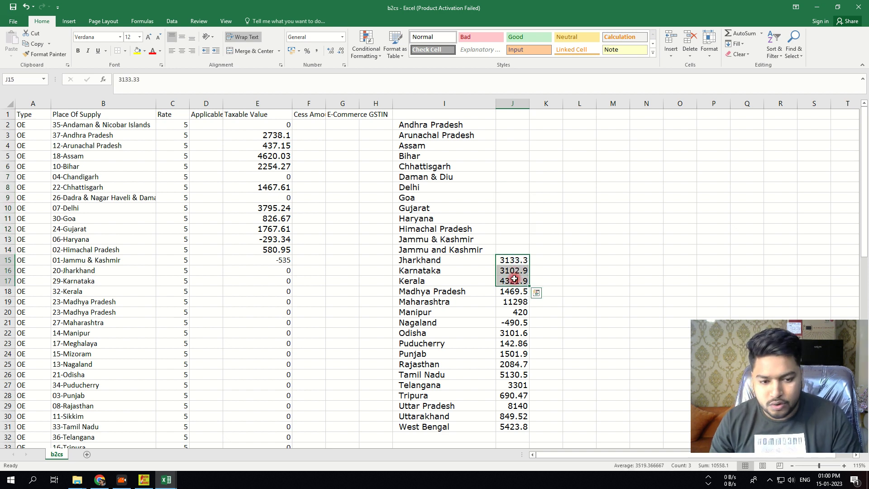
key(ctrl+c)
click(260, 271)
key(ctrl+v)
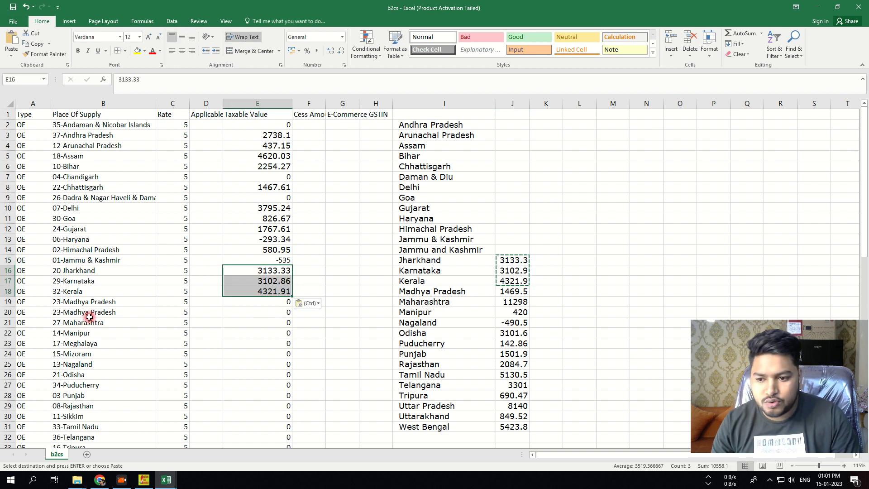
Move the Madhya Pradesh and Maharashtra amounts, 1469.52 and 11298.11, from J18:J19 into Taxable Value cells E19:E20.
drag(512, 292, 512, 304)
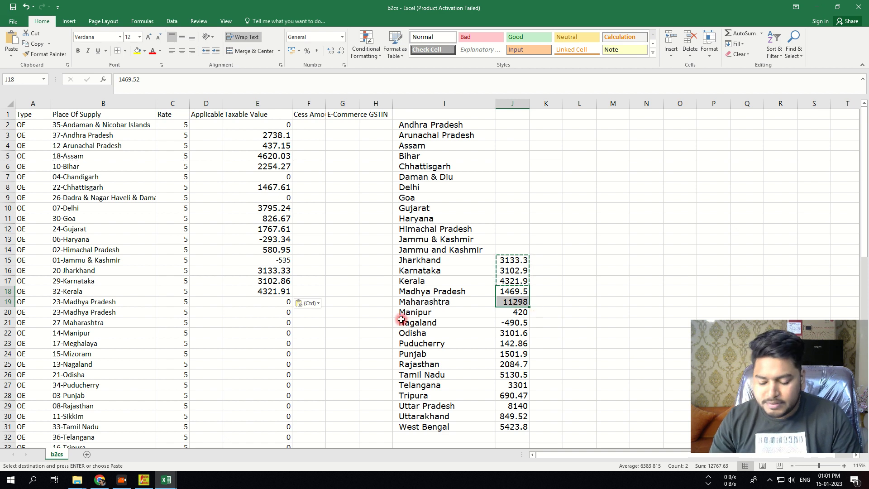
key(ctrl+c)
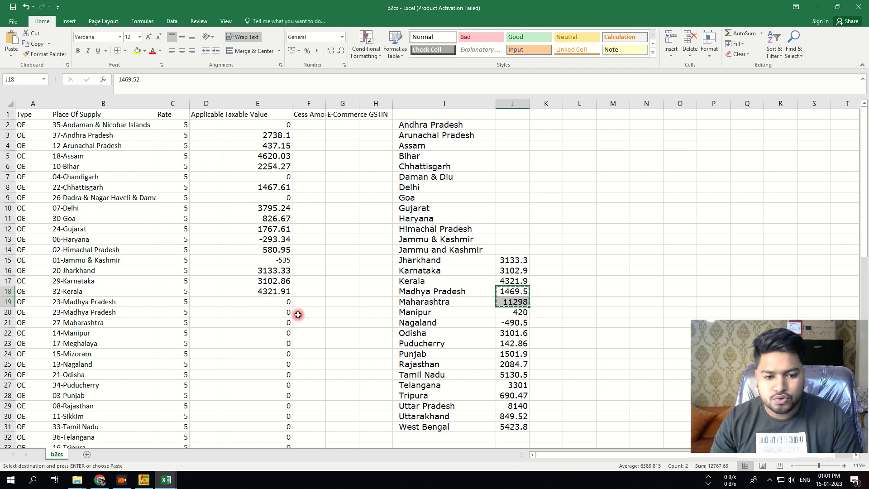
click(261, 301)
key(ctrl+v)
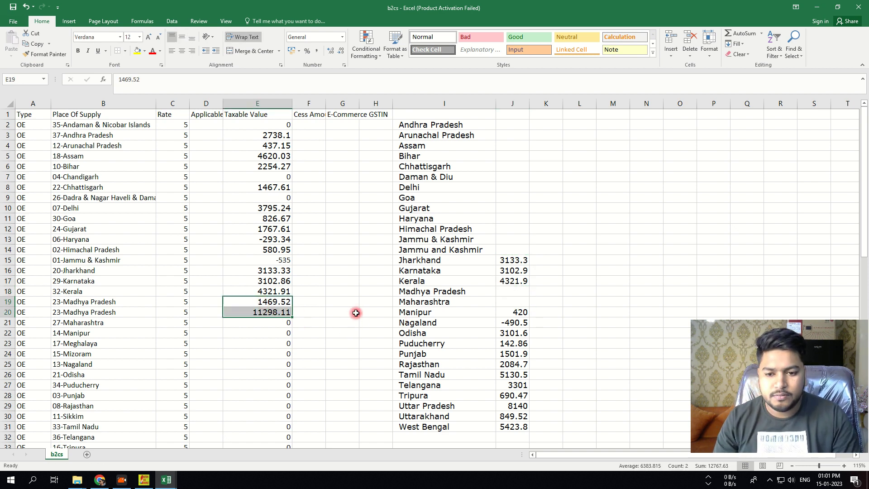
Move the Manipur amount of 420 into the Taxable Value cell of the 14-Manipur row.
scroll(369, 317, up, 1)
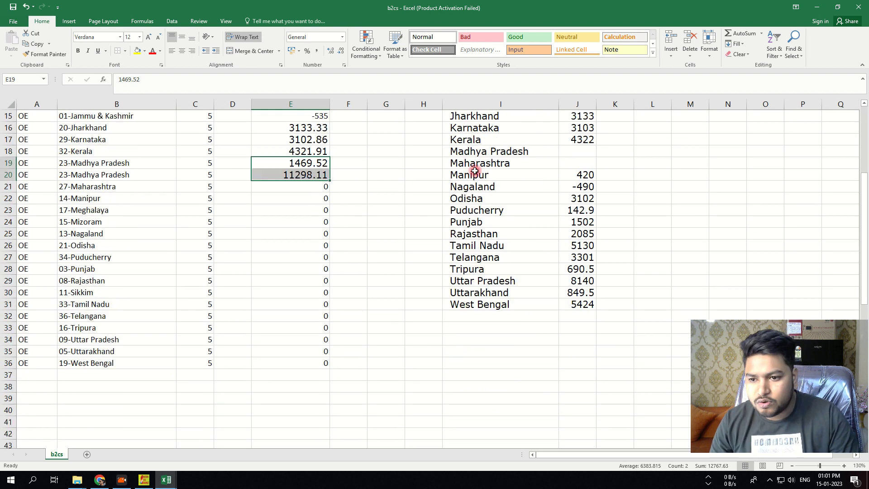
click(580, 175)
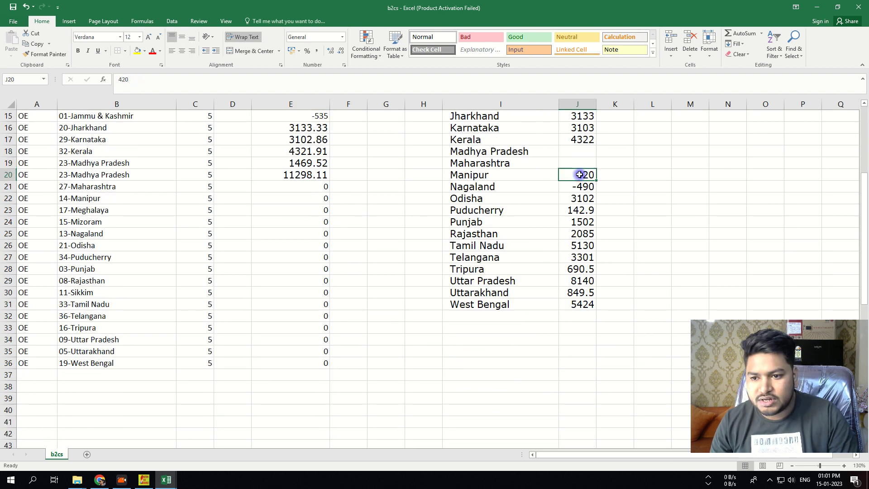
key(ctrl+c)
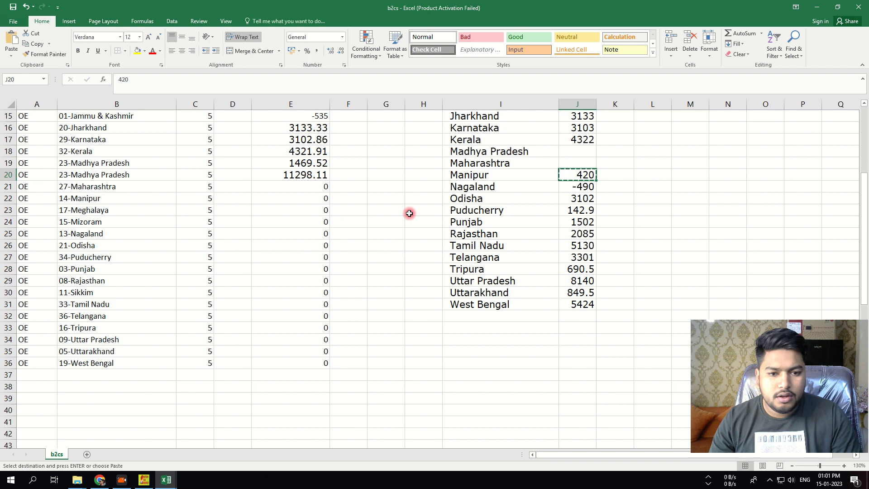
click(309, 200)
key(ctrl+v)
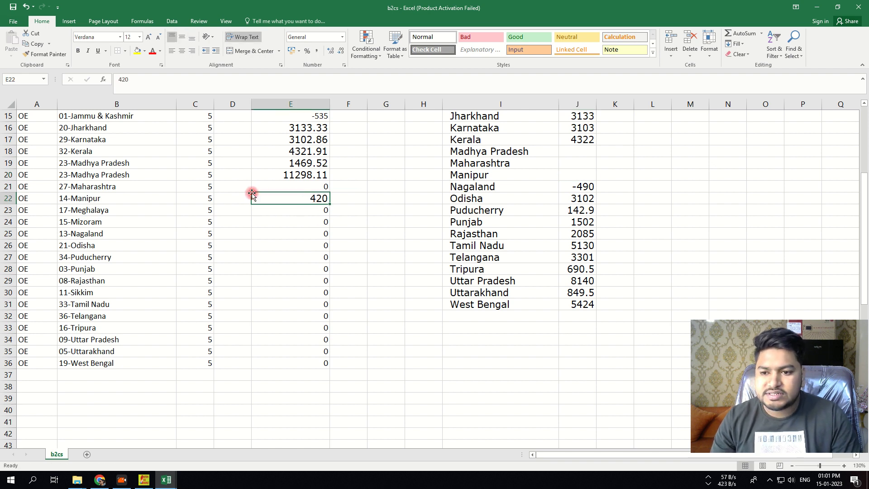
Transfer 11298.11 from the second 23-Madhya Pradesh row to the 27-Maharashtra row and set the Madhya Pradesh duplicate's taxable value to 0.
click(304, 175)
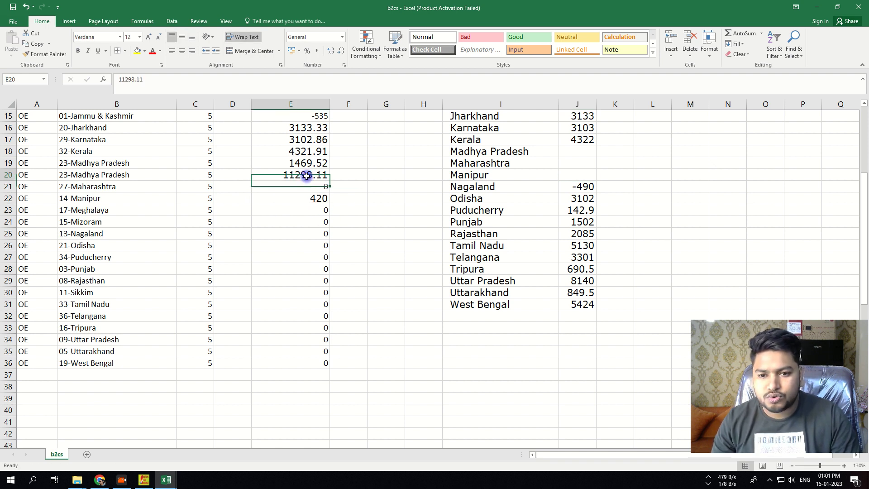
key(ctrl+c)
click(303, 190)
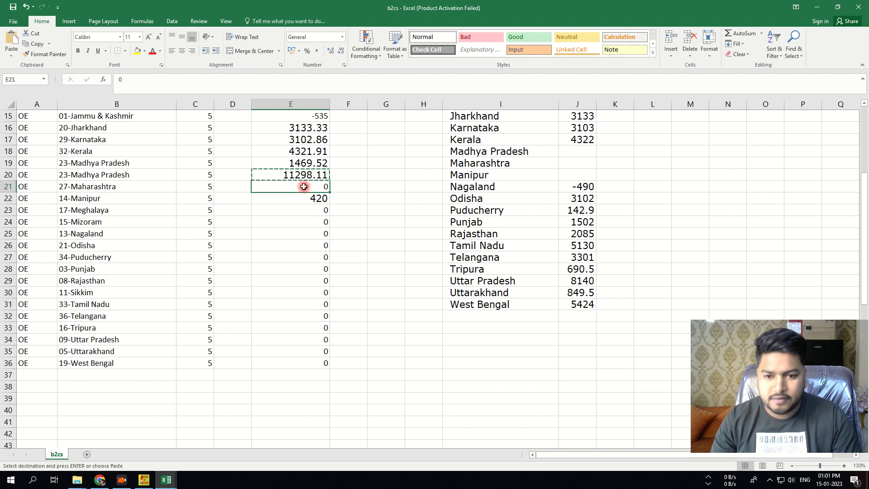
key(ctrl+v)
click(300, 175)
text(0)
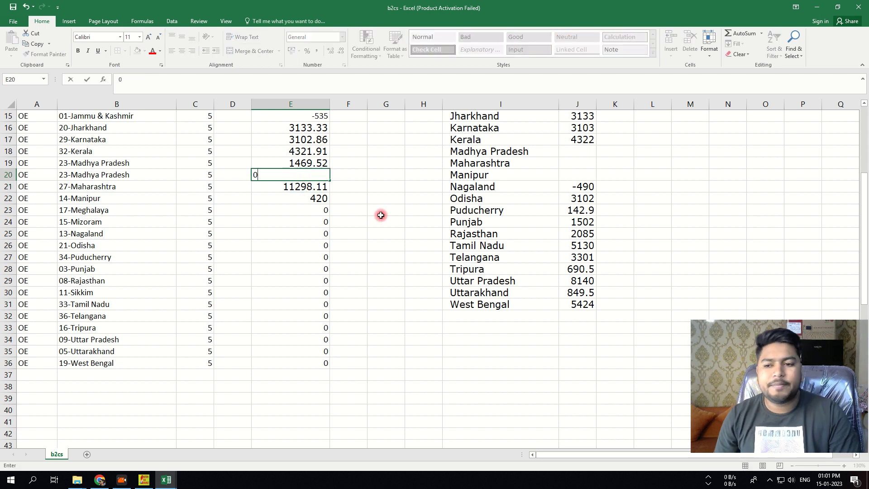
click(381, 213)
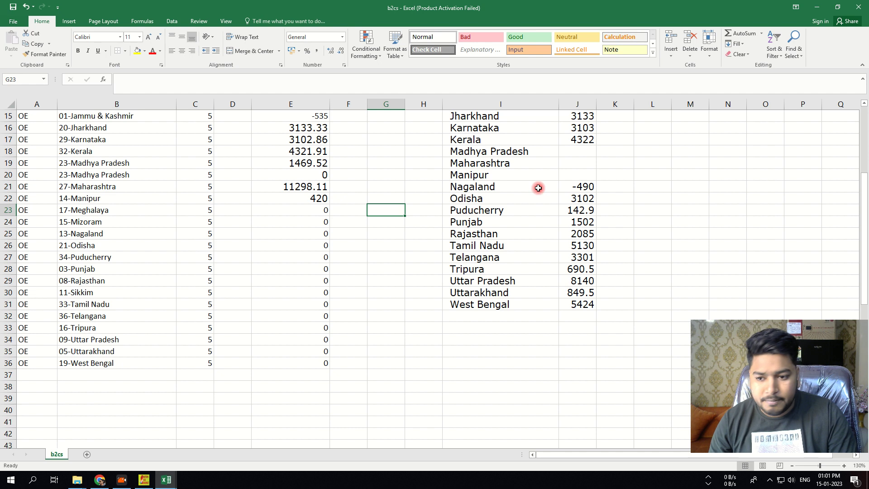
Move the Nagaland amount of -490.48 into the Taxable Value cell of the 13-Nagaland row.
click(589, 187)
key(ctrl+c)
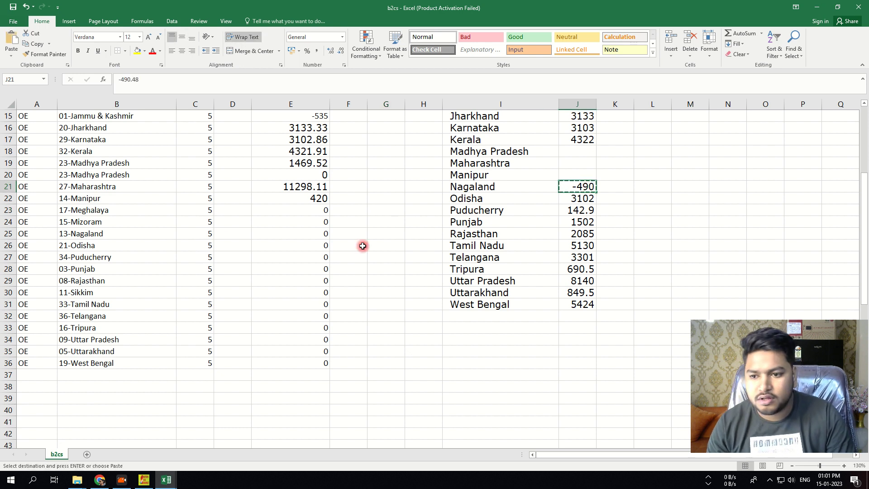
click(104, 232)
click(288, 233)
key(ctrl+v)
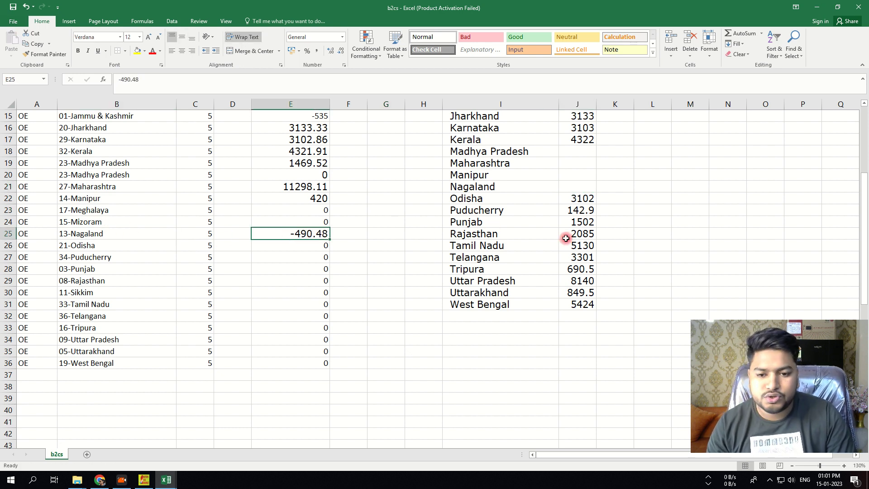
Move the Odisha, Puducherry and Punjab amounts into the Taxable Value cells E26:E28 of their matching rows.
drag(583, 202, 585, 220)
key(ctrl+c)
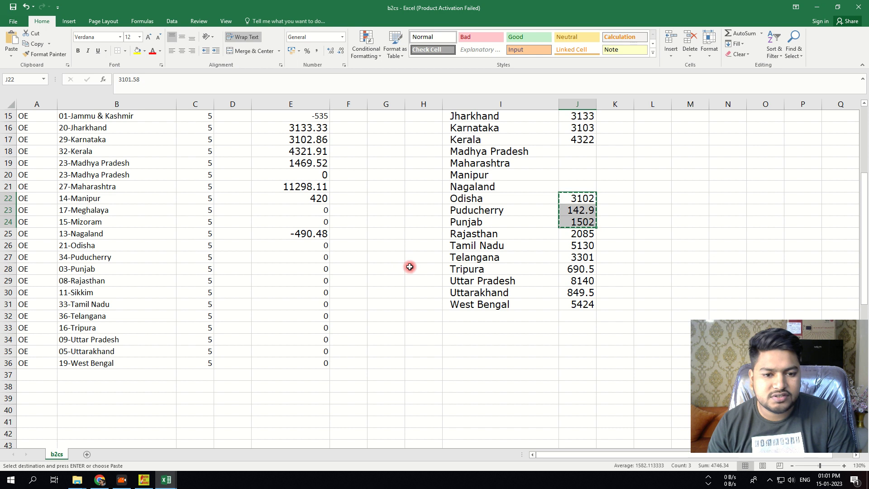
click(291, 235)
click(299, 244)
key(ctrl+v)
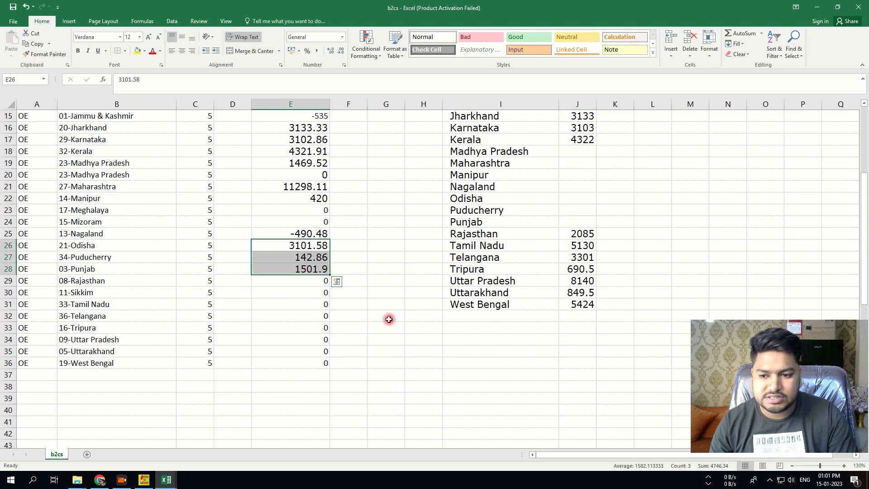
Move the Rajasthan amount of 2084.73 into the Taxable Value cell of the 08-Rajasthan row.
click(581, 233)
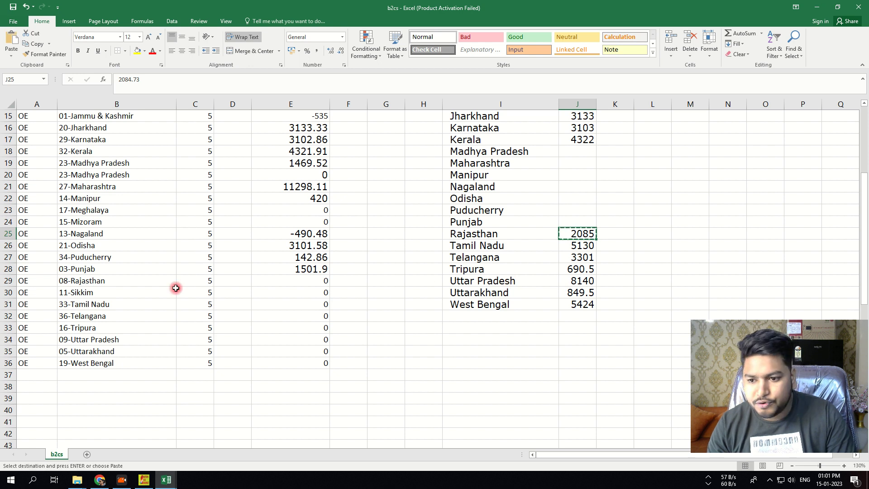
click(307, 282)
key(ctrl+v)
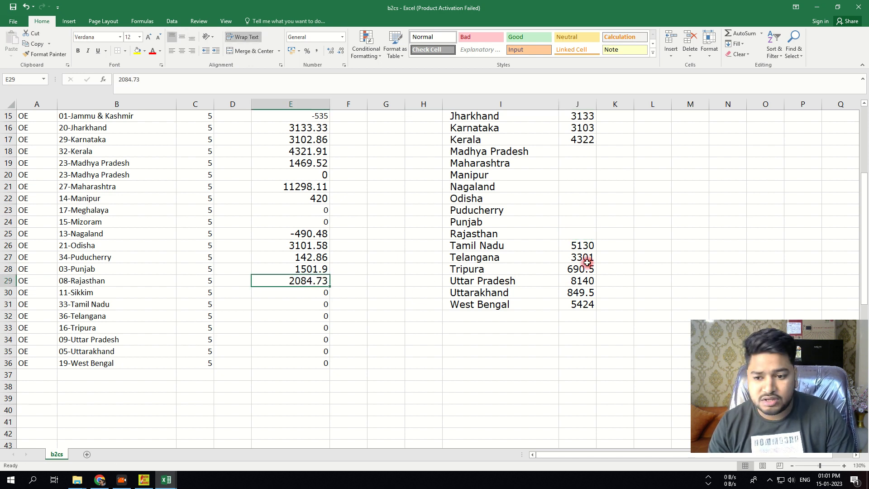
Move the six amounts from Tamil Nadu through West Bengal into the Taxable Value cells E31:E36.
drag(587, 247, 581, 305)
key(ctrl+x)
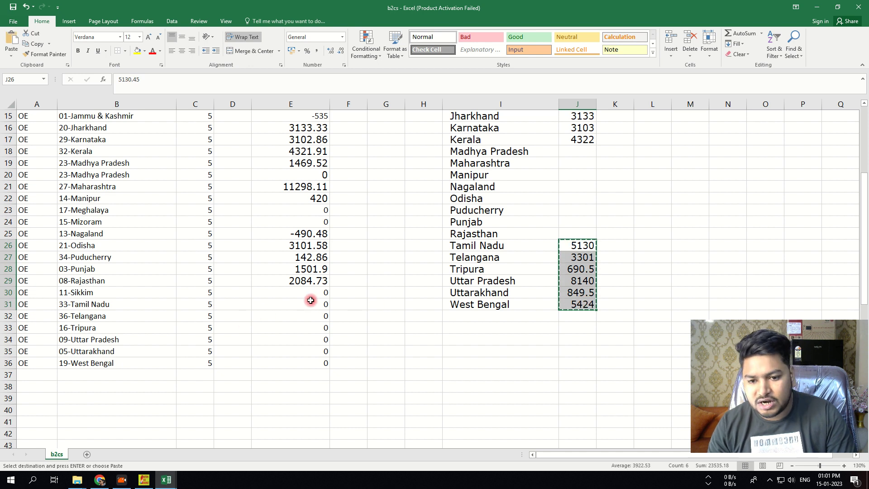
click(308, 301)
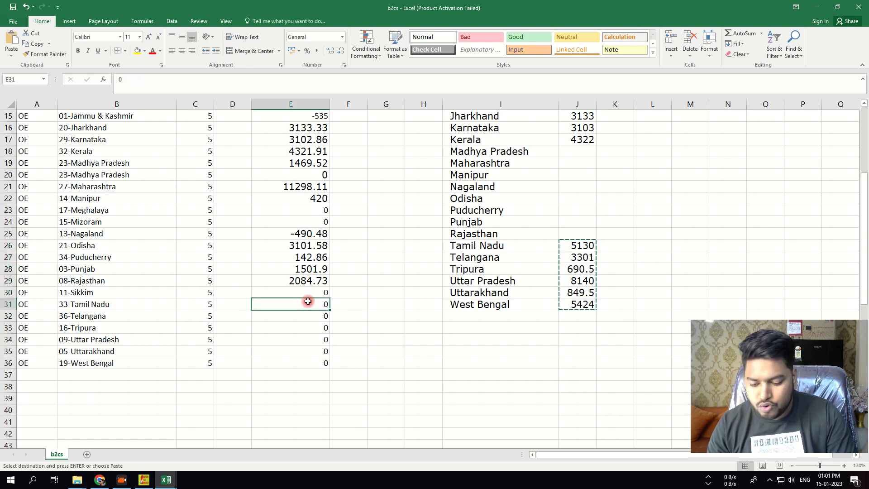
key(ctrl+v)
Clear the helper list of state names and leftover amounts in columns I and J.
scroll(634, 219, up, 5)
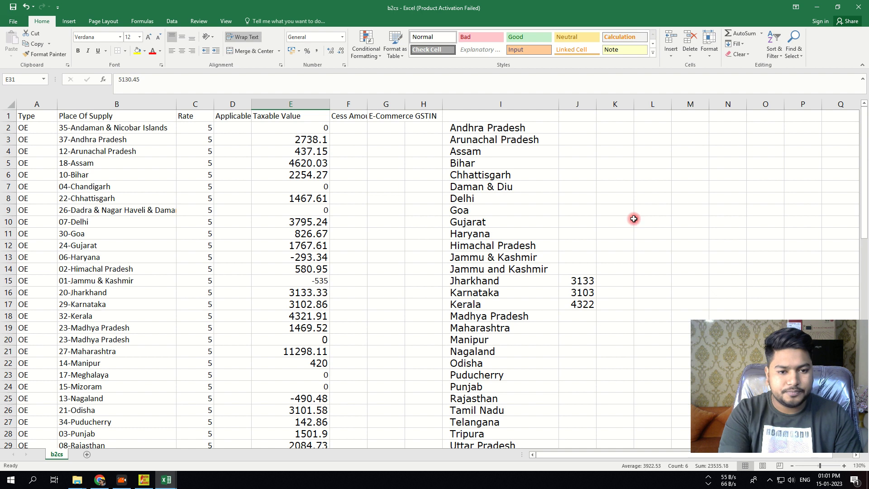
drag(618, 134, 491, 413)
key(Delete)
scroll(495, 410, up, 4)
scroll(525, 380, down, 4)
click(560, 352)
scroll(507, 365, up, 4)
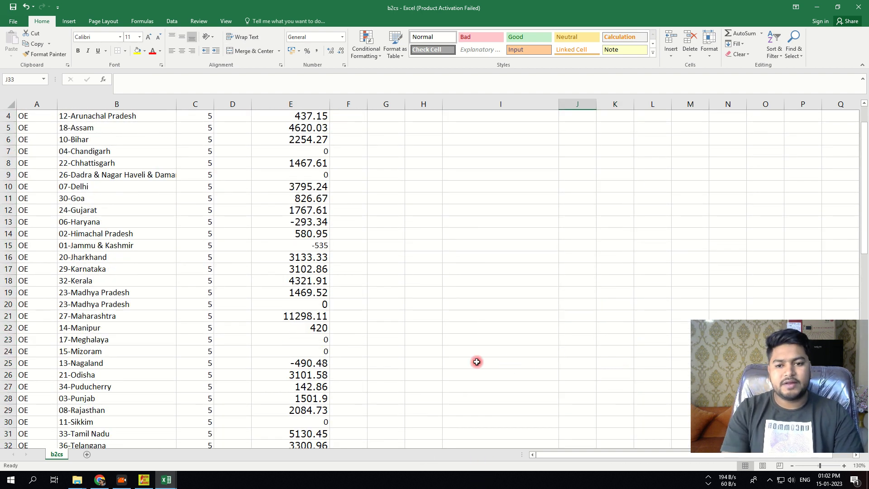
Save b2cs.csv, keeping the CSV (Comma delimited) format, and close the workbook with its changes saved.
click(14, 7)
click(389, 271)
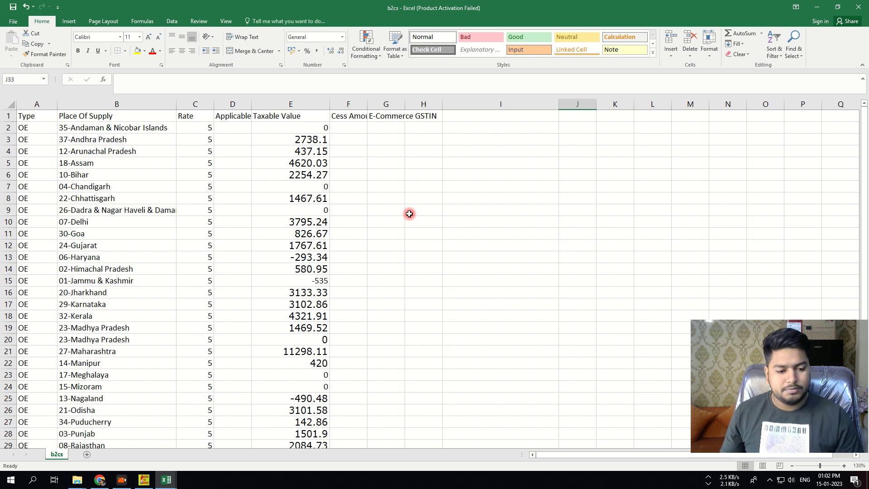
click(9, 7)
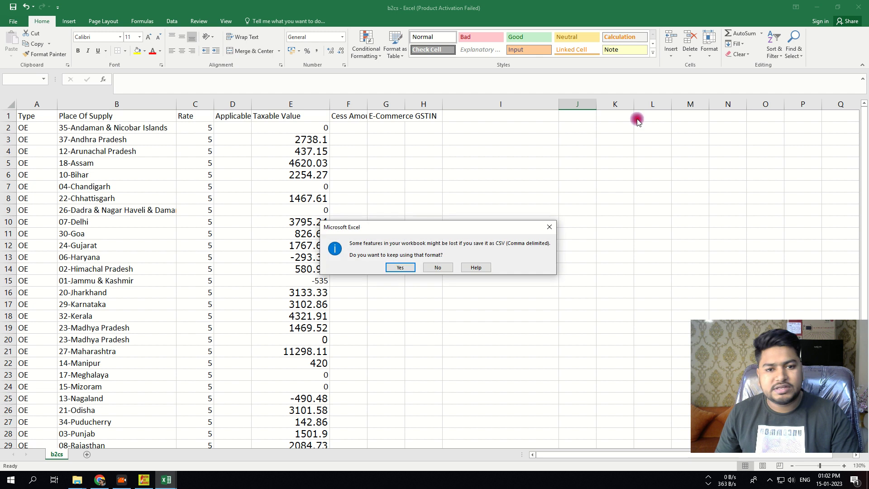
click(401, 267)
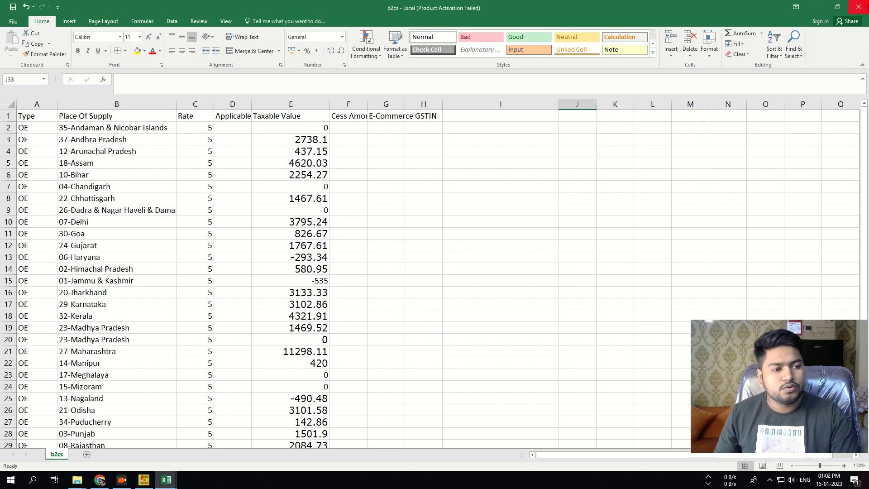
click(859, 7)
click(396, 250)
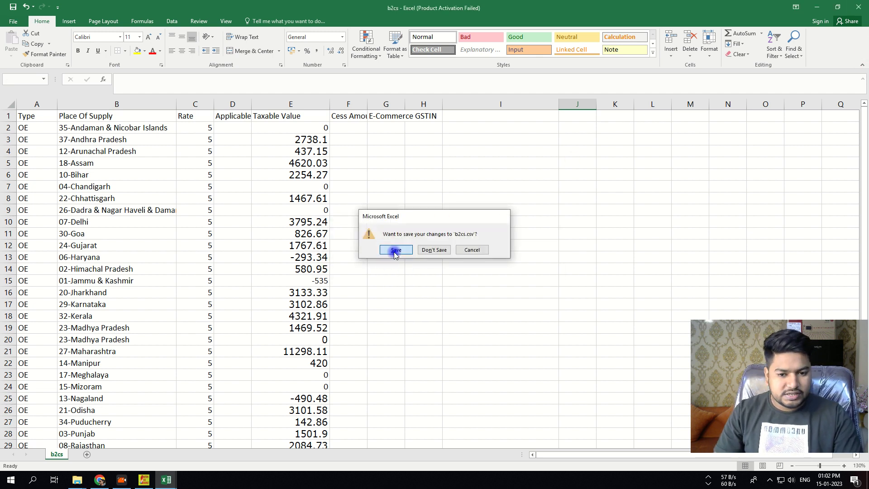
click(401, 267)
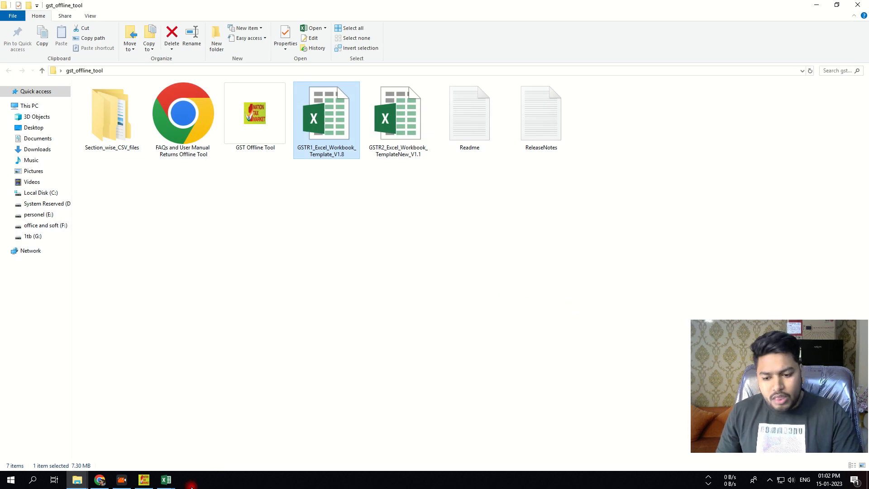
Switch to the GST Offline Tool and choose B2C(Small) Details - 7 as the section to import.
click(143, 481)
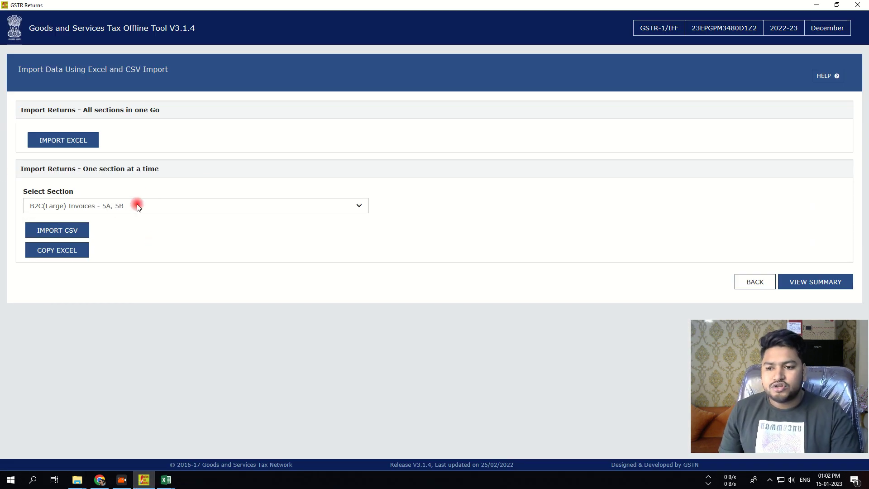
click(120, 207)
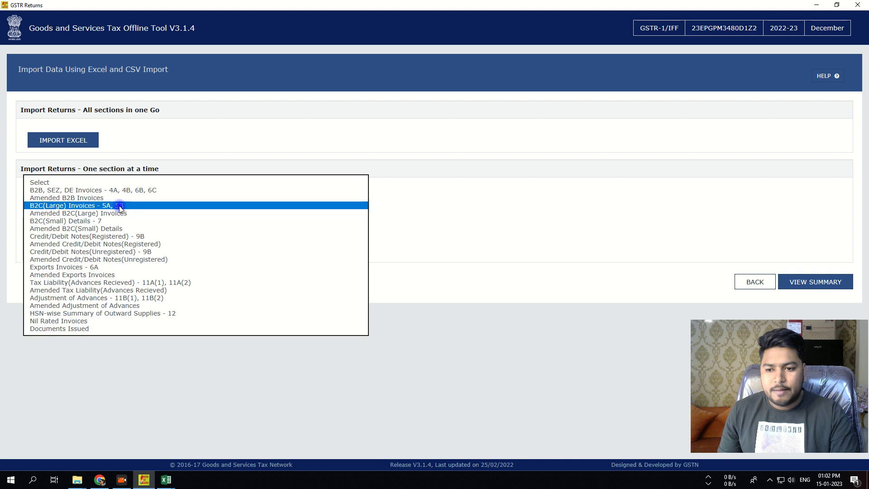
click(50, 221)
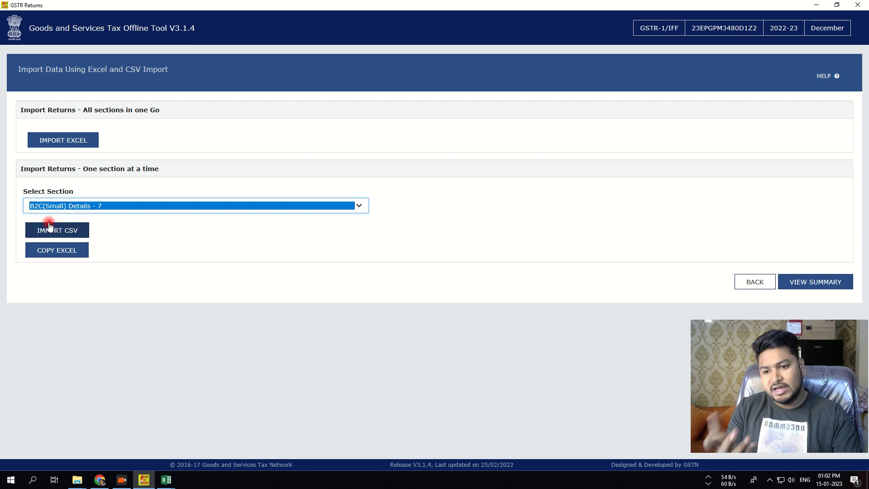
Import the b2cs CSV from gst_offline_tool > Section_wise_CSV_files > GSTR1 into the B2C(Small) section and accept saving the data.
click(68, 233)
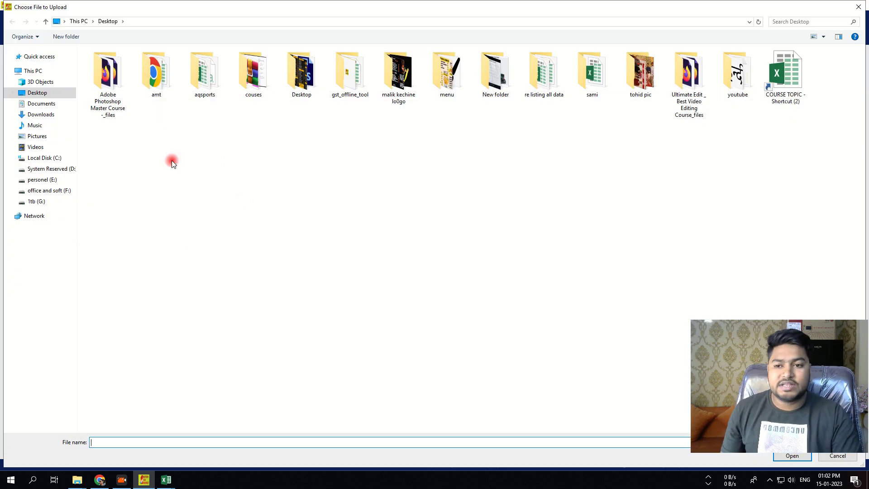
click(37, 92)
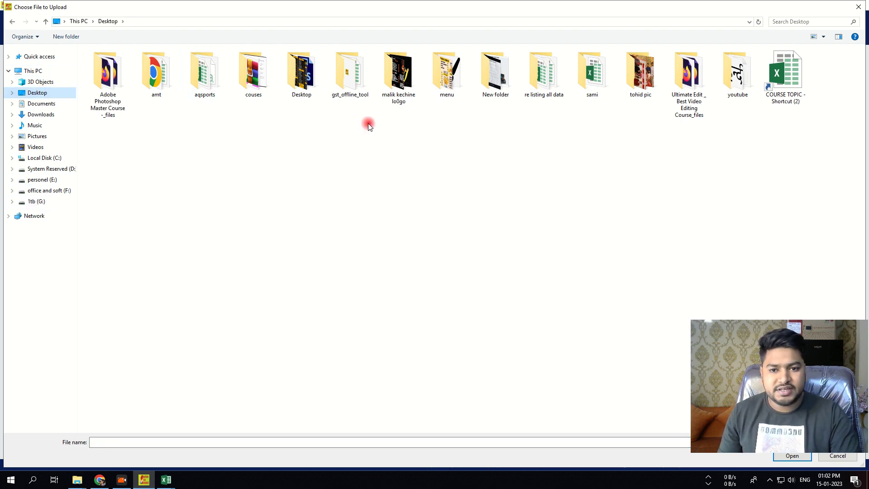
double_click(351, 77)
double_click(107, 63)
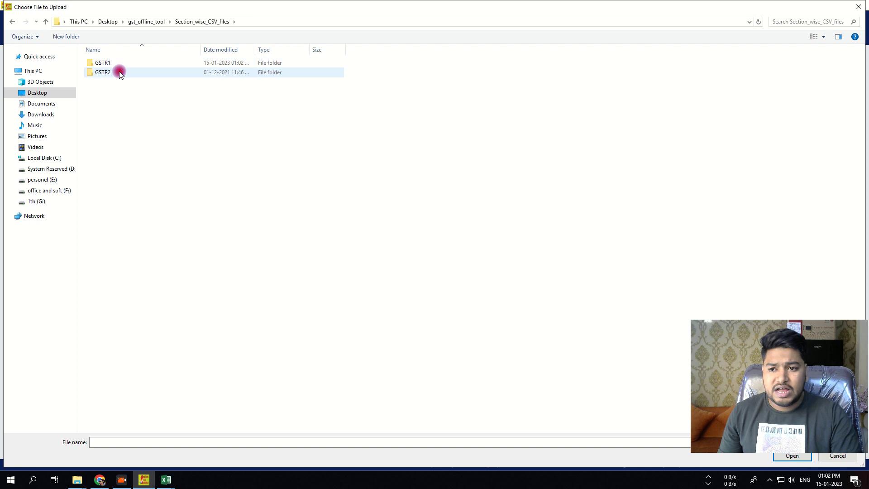
click(112, 66)
double_click(112, 66)
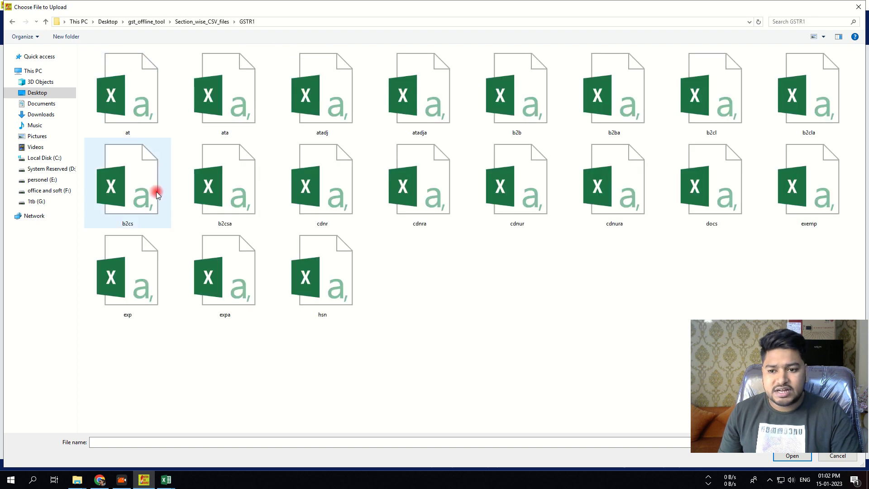
click(131, 216)
click(795, 460)
click(455, 153)
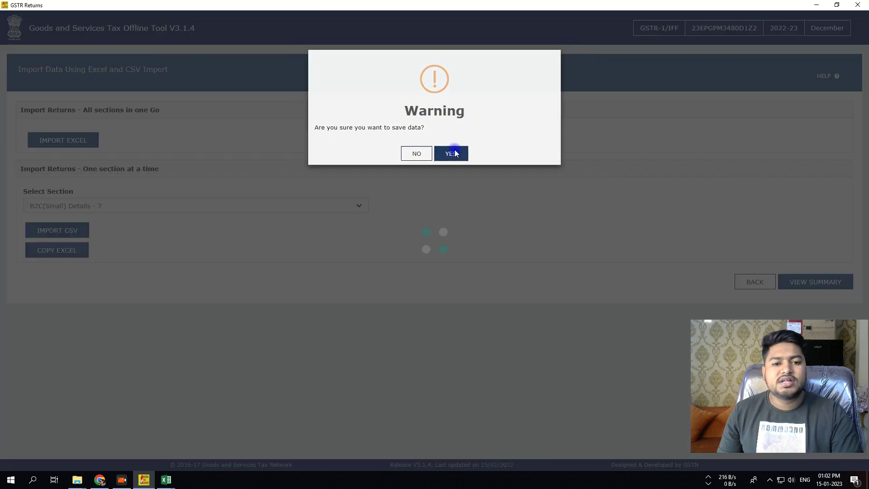
click(435, 236)
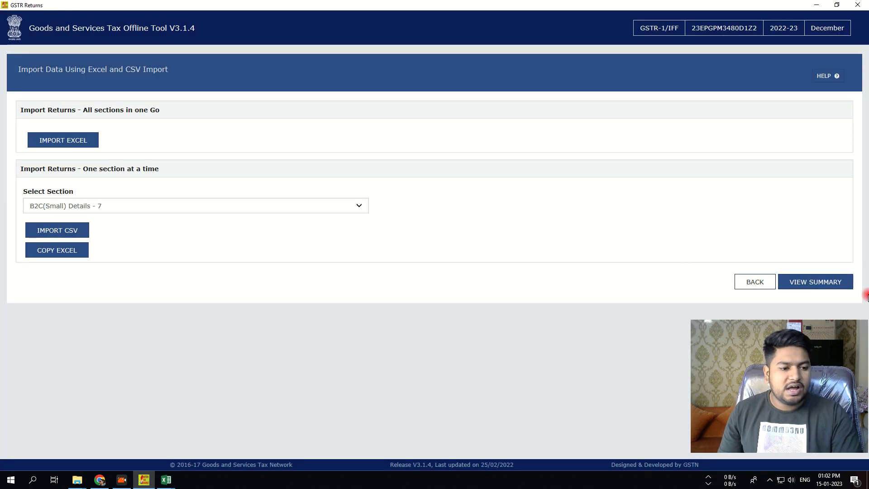
Open the return summary and review the imported state-wise rows of B2C(Small) Details - 7.
click(828, 282)
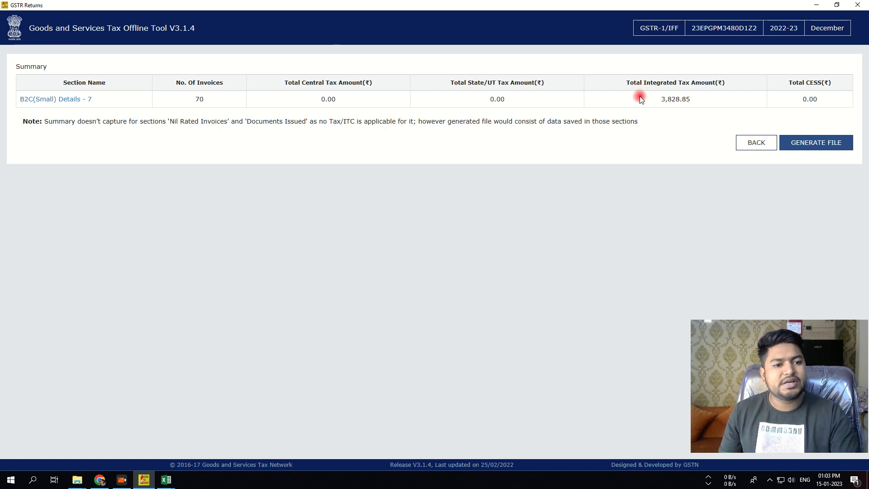
click(58, 103)
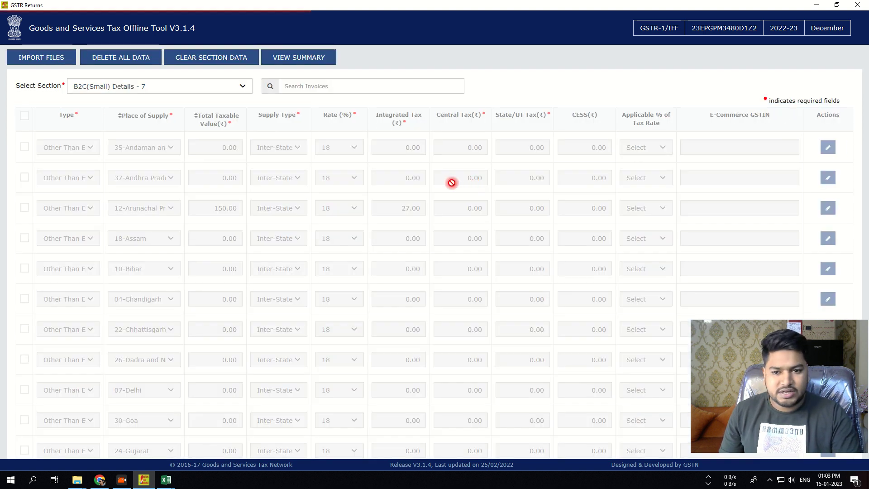
scroll(362, 181, down, 10)
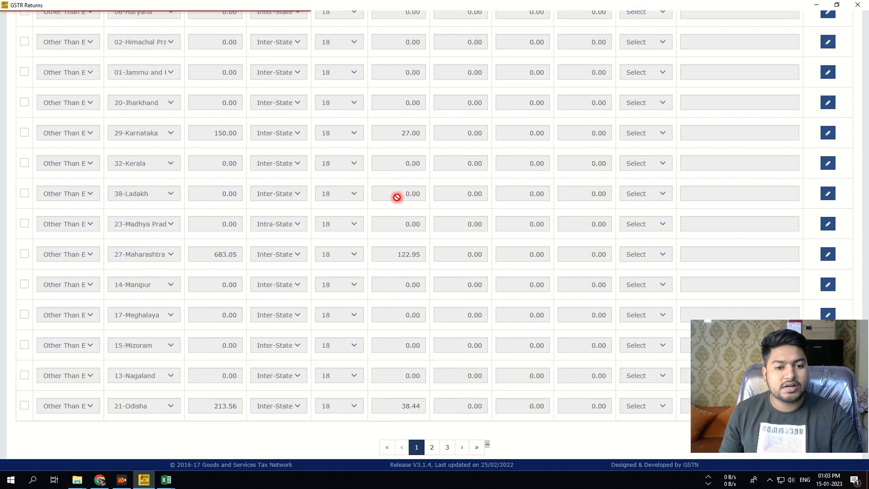
scroll(397, 197, up, 10)
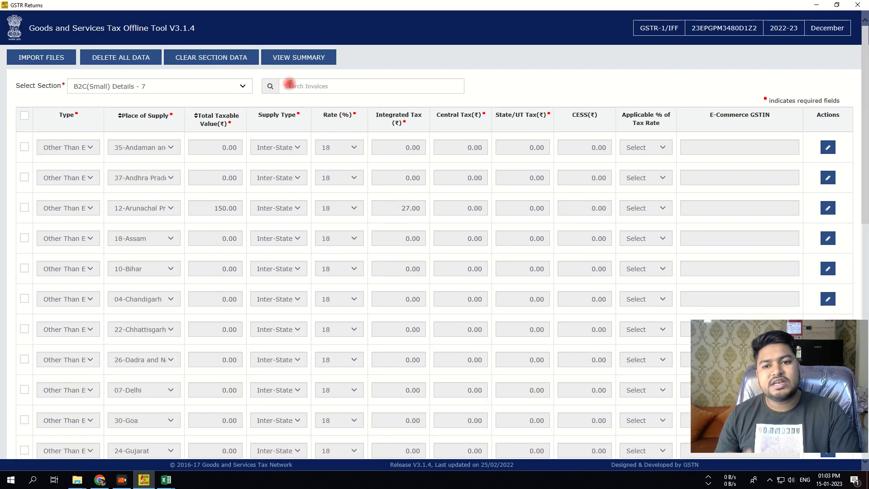
Generate the GSTR-1 JSON file from the return summary and save it to the Desktop.
click(295, 58)
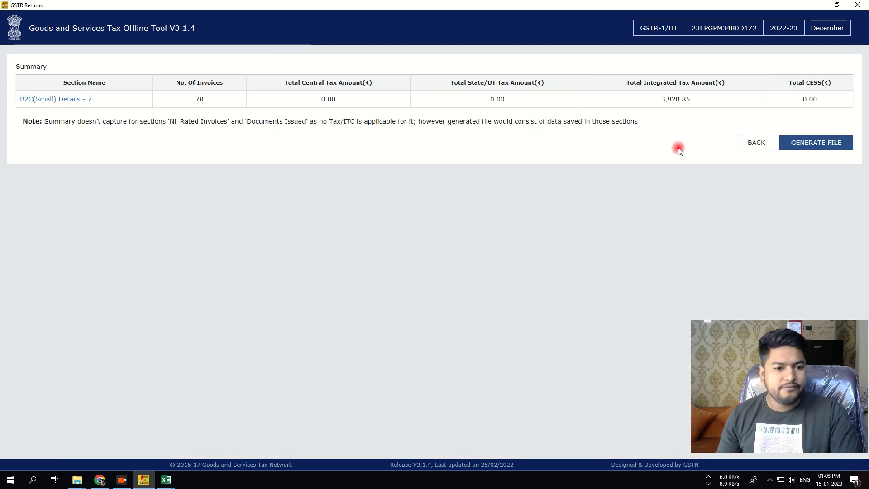
click(808, 144)
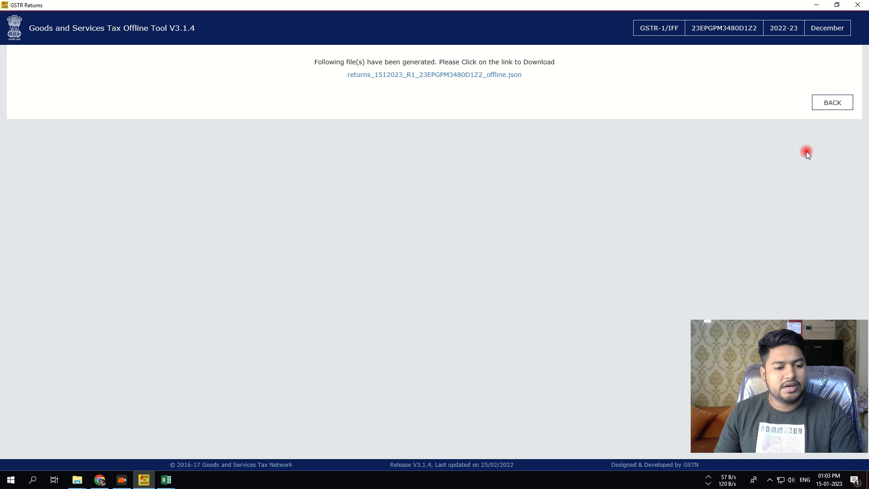
click(494, 77)
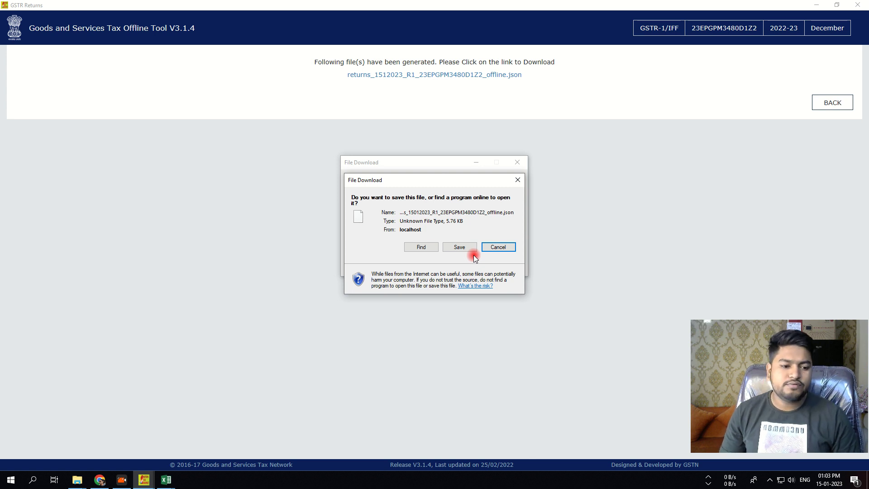
click(461, 248)
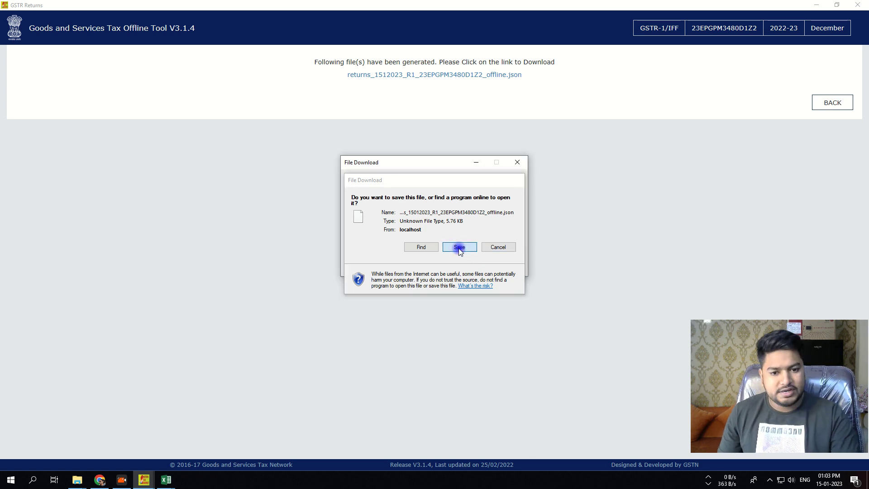
drag(768, 419, 764, 380)
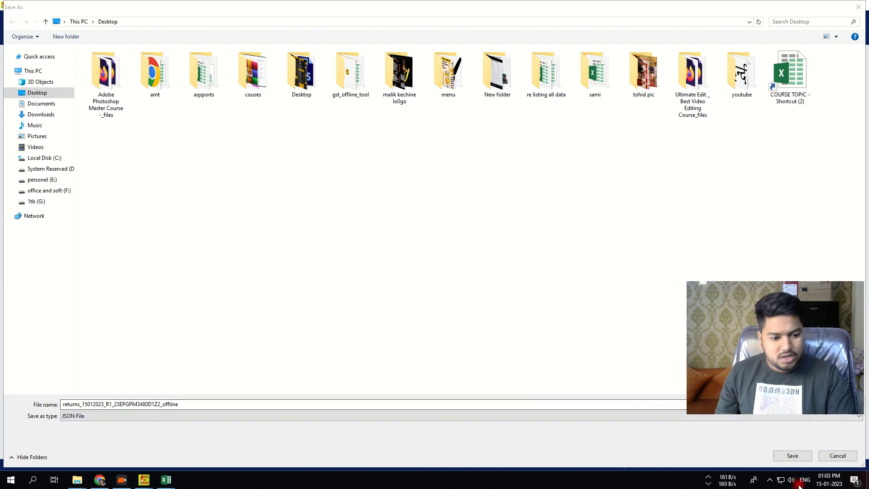
click(793, 456)
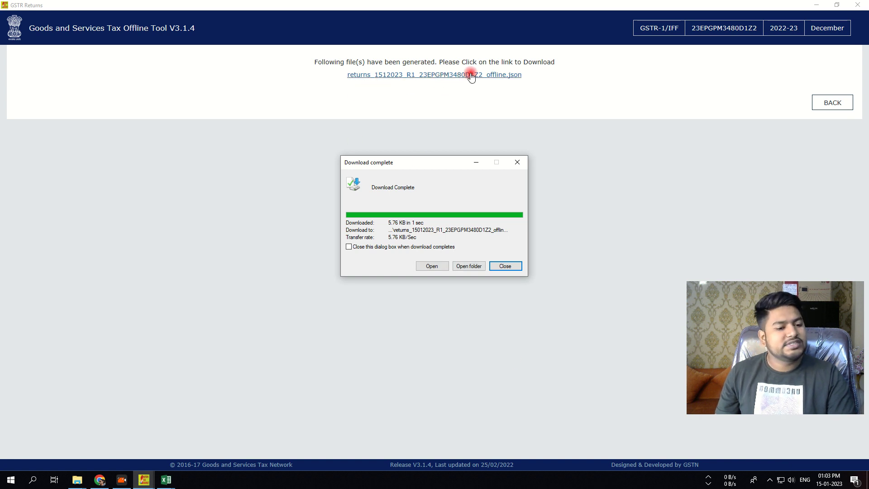
click(518, 162)
Switch to the GST portal in Chrome and search File Returns for 2022-23, Quarter 3 (Oct - Dec), December.
click(100, 480)
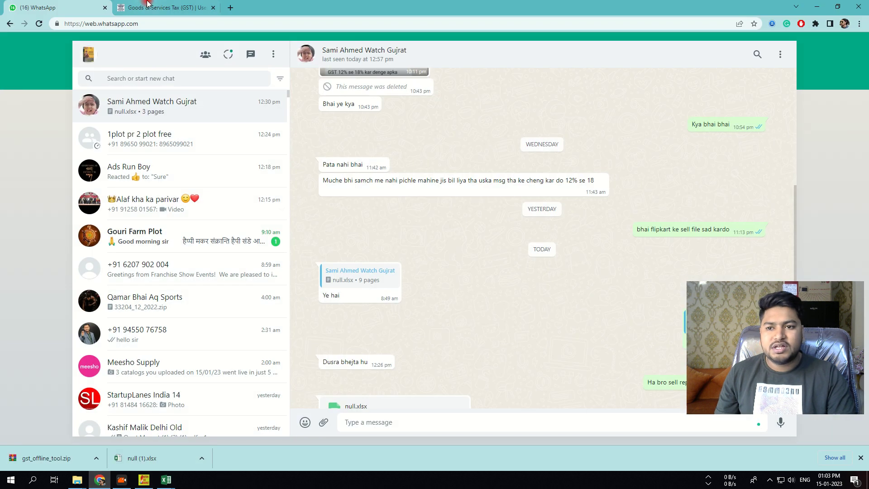
click(163, 8)
click(192, 99)
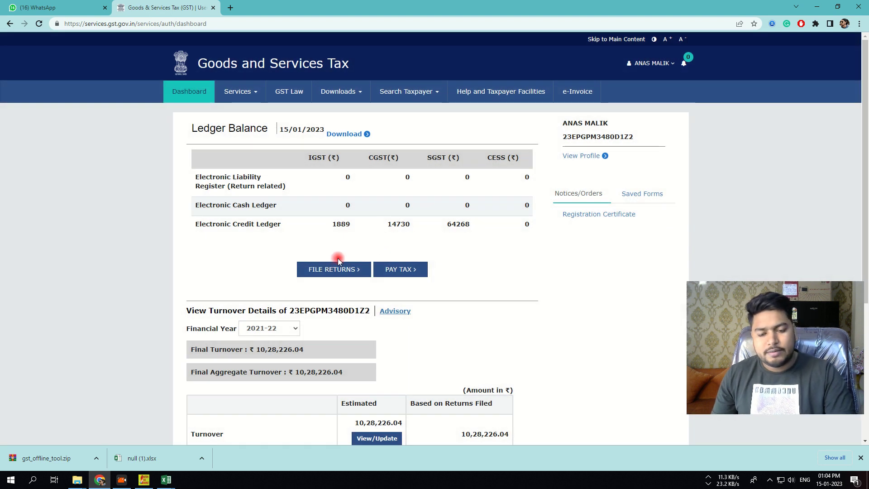
click(339, 268)
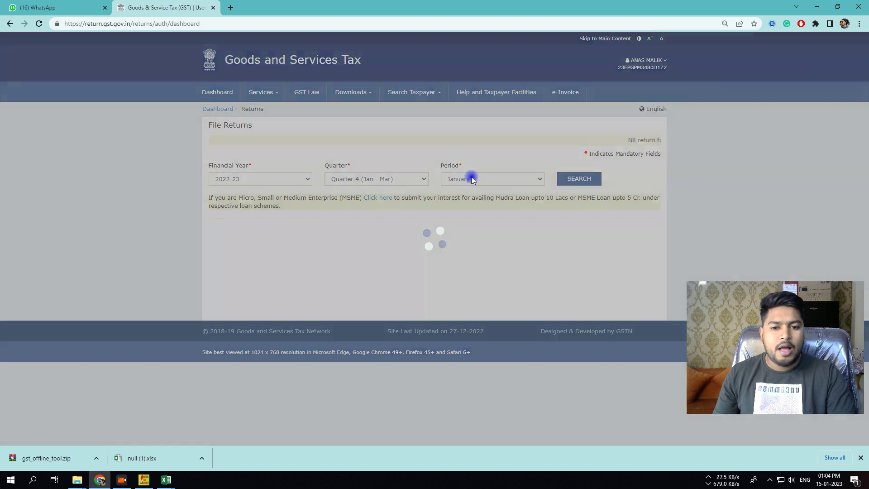
click(471, 179)
click(410, 179)
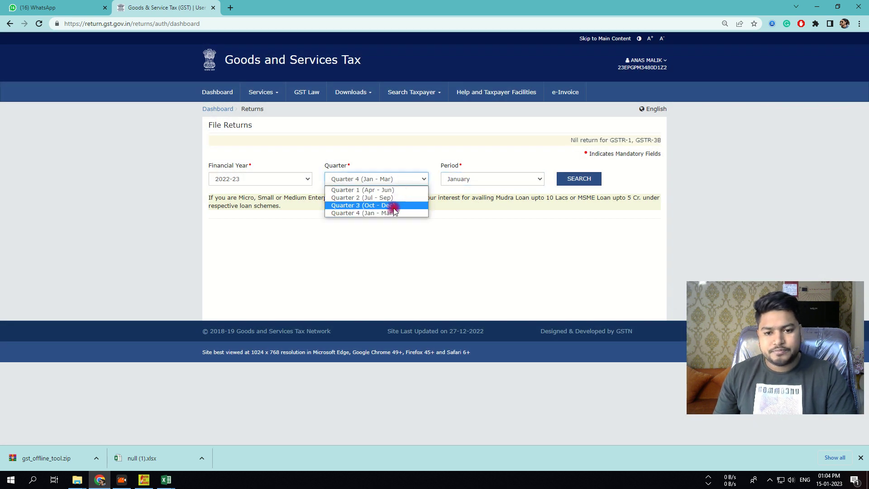
click(393, 206)
click(573, 178)
scroll(310, 161, down, 2)
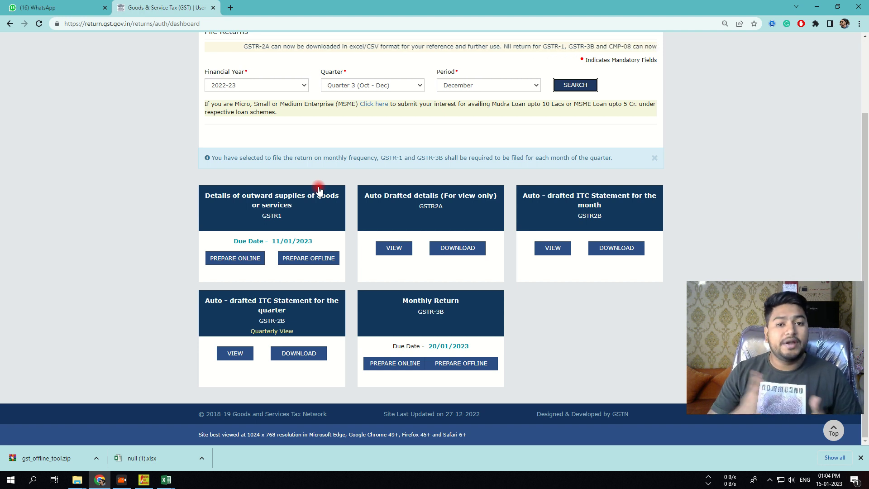
Open GSTR-1 for online preparation and start adding a record under 7 - B2C (Others).
click(238, 262)
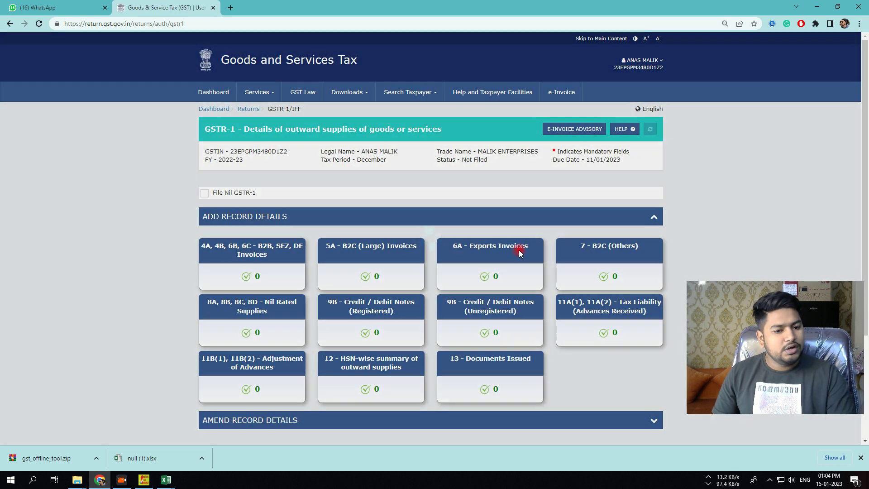
scroll(519, 250, down, 3)
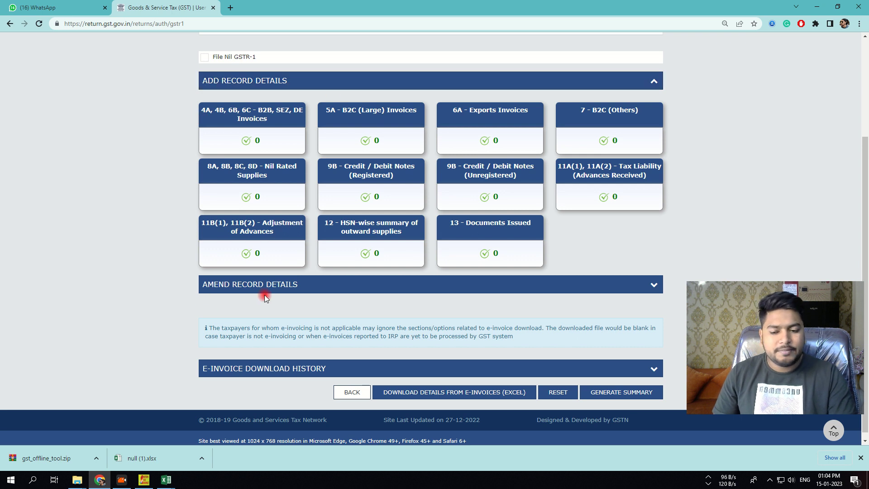
scroll(294, 294, up, 3)
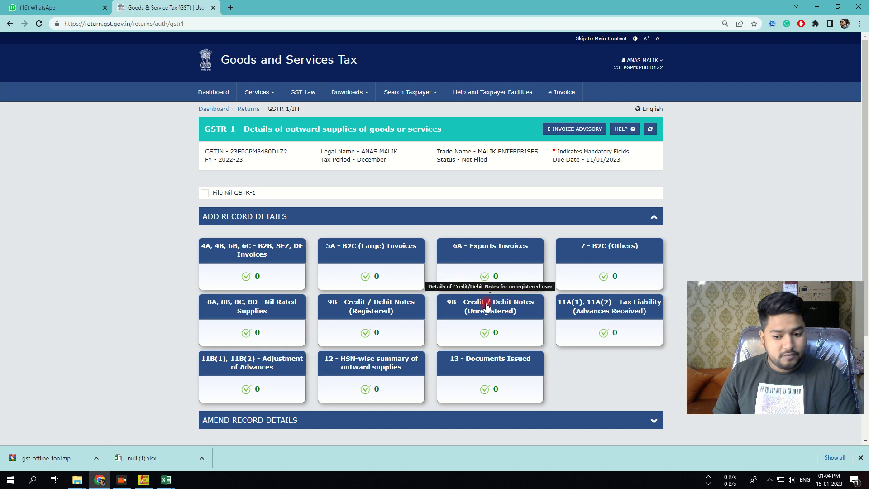
scroll(488, 306, down, 1)
scroll(524, 266, down, 2)
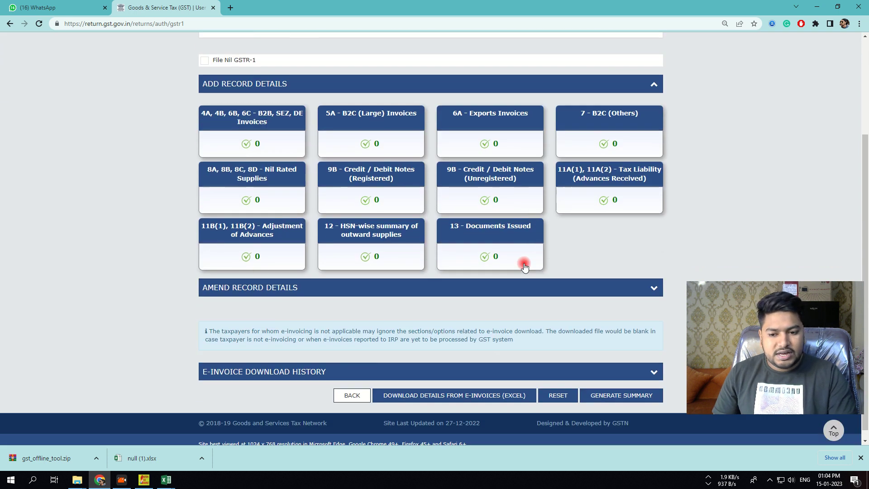
click(377, 280)
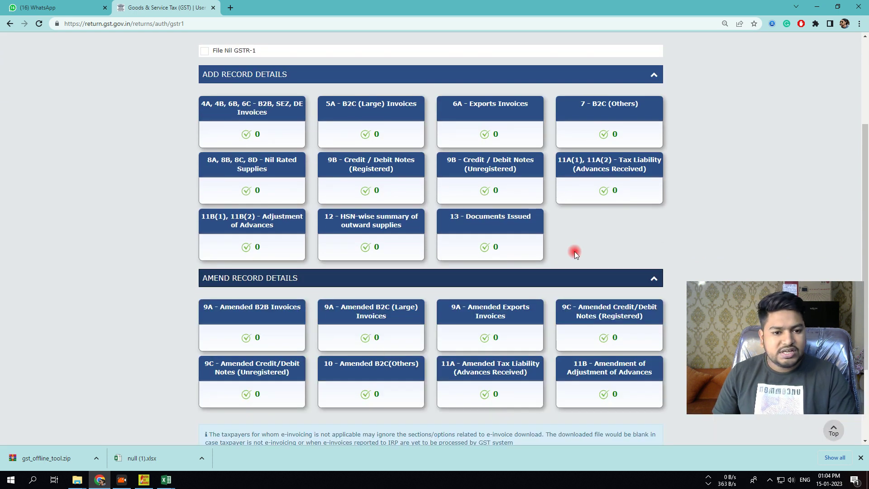
scroll(607, 135, up, 2)
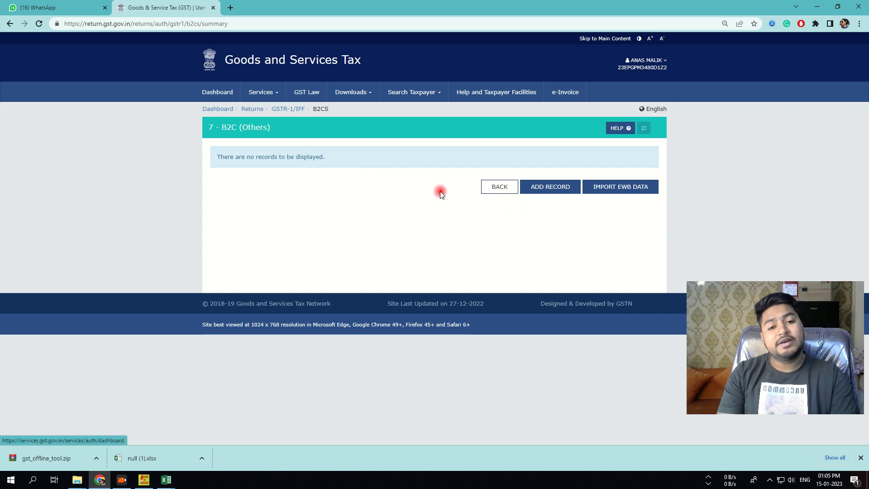
click(566, 191)
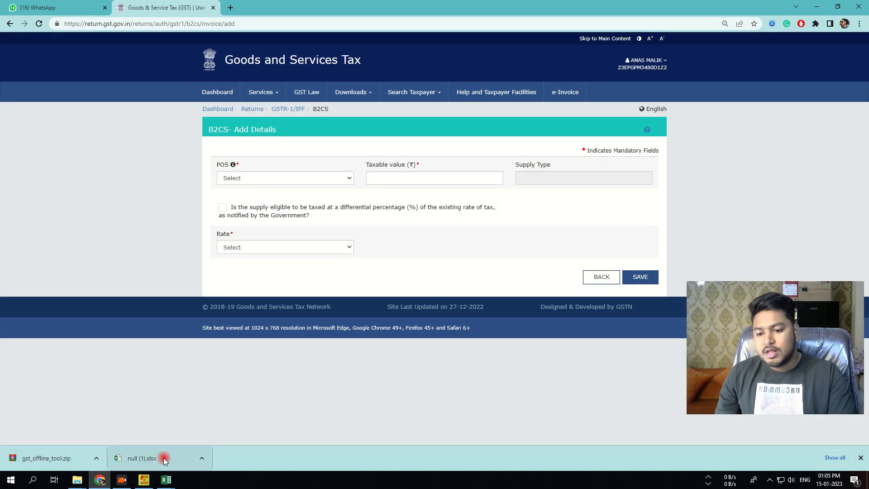
Switch to the Excel workbook with the state-wise pivot table and tile it beside the GST portal's B2CS add-details form.
mouse_move(165, 479)
click(110, 451)
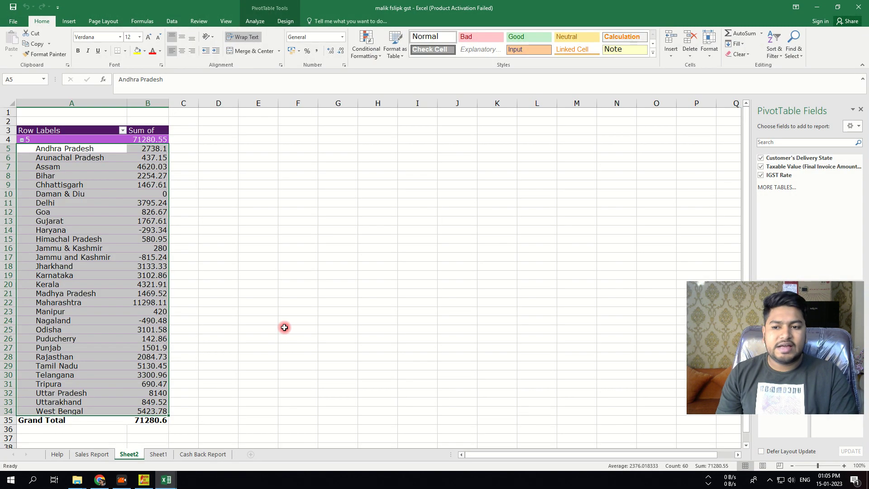
drag(339, 5, 867, 182)
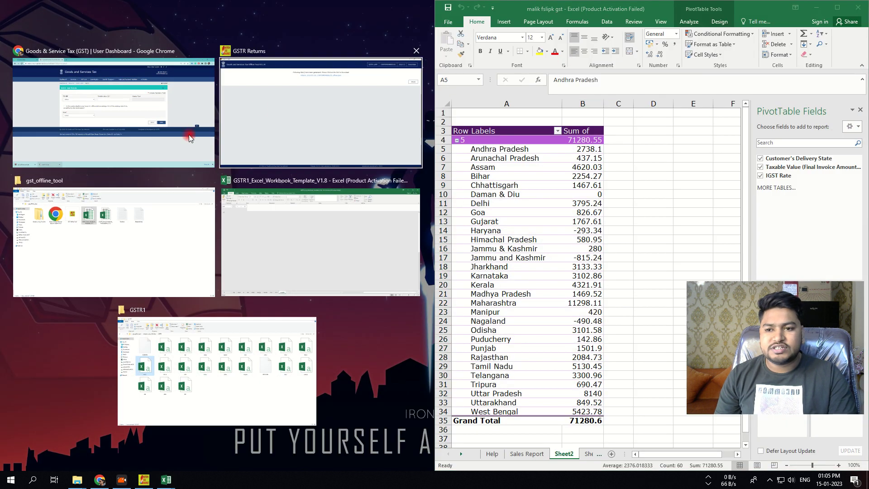
click(189, 134)
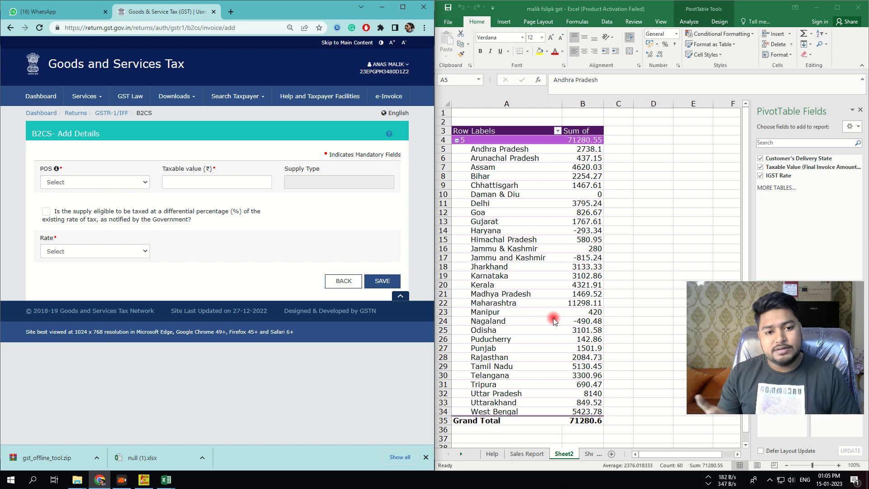
Clear the open windows off the desktop and open the sami folder.
click(817, 8)
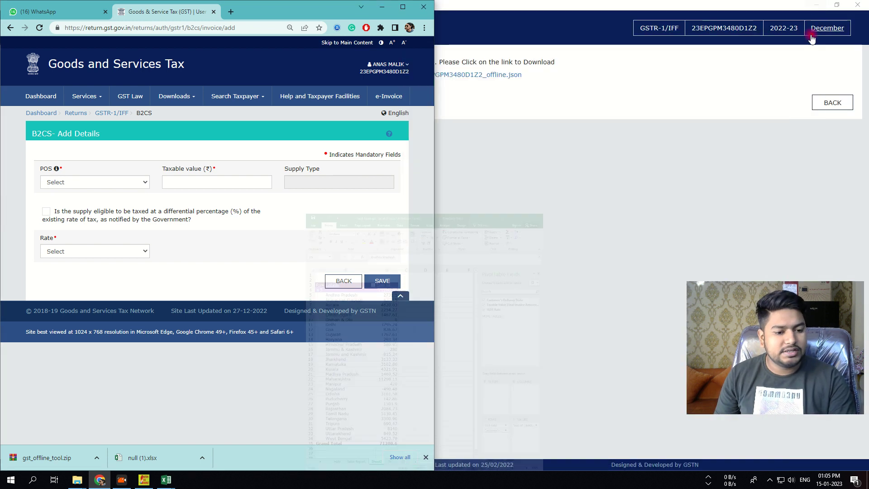
click(820, 6)
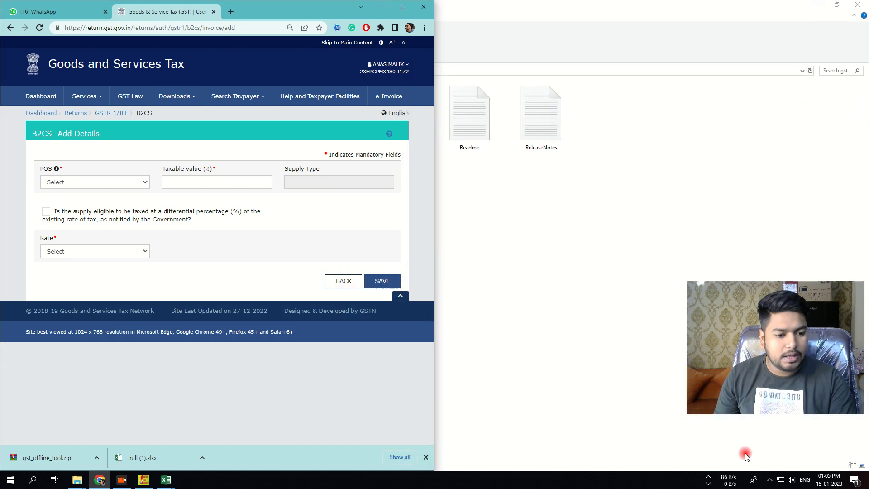
click(765, 129)
click(862, 4)
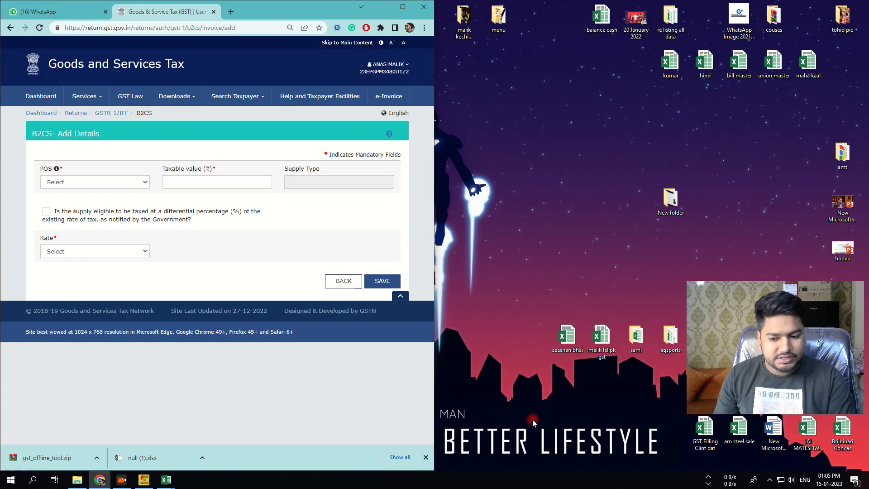
double_click(637, 344)
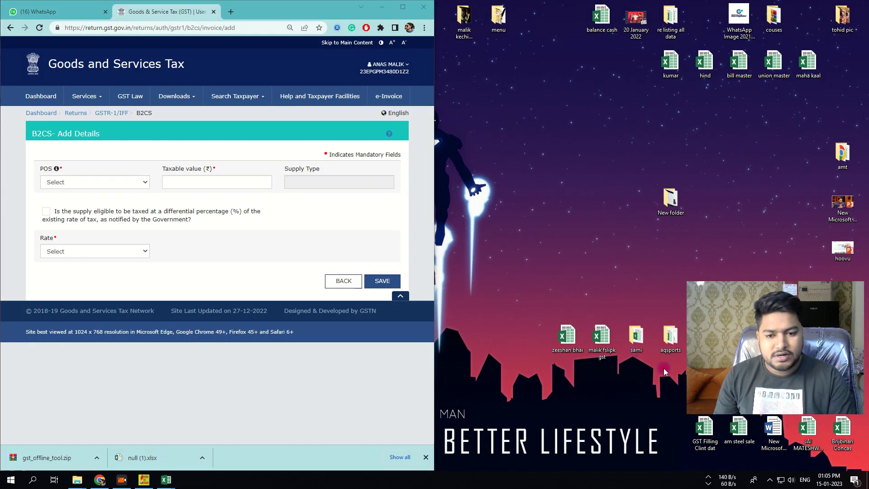
Open the meeeshjo ready flpkmicc workbook and examine the state-wise taxable amounts under each tax rate in its pivot table.
double_click(129, 108)
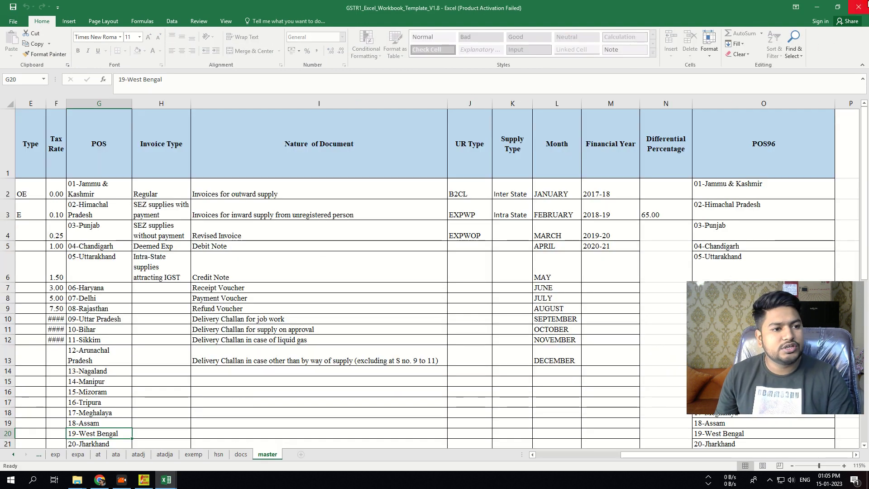
click(860, 5)
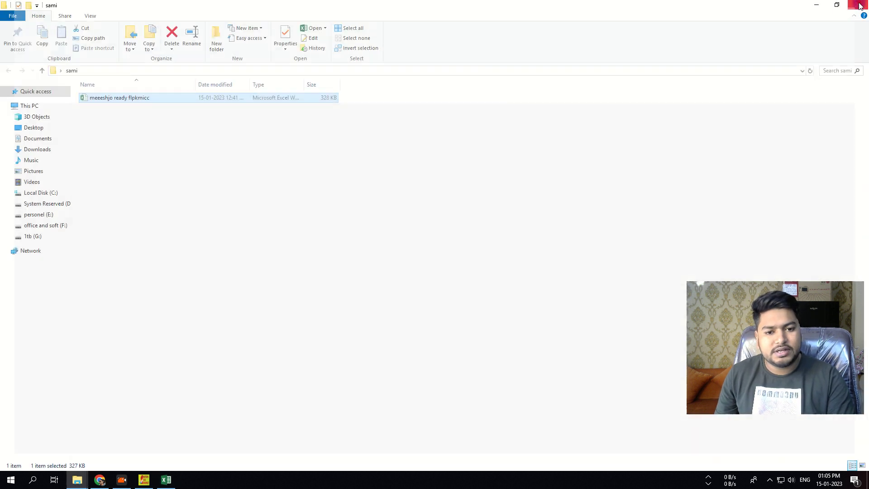
double_click(136, 98)
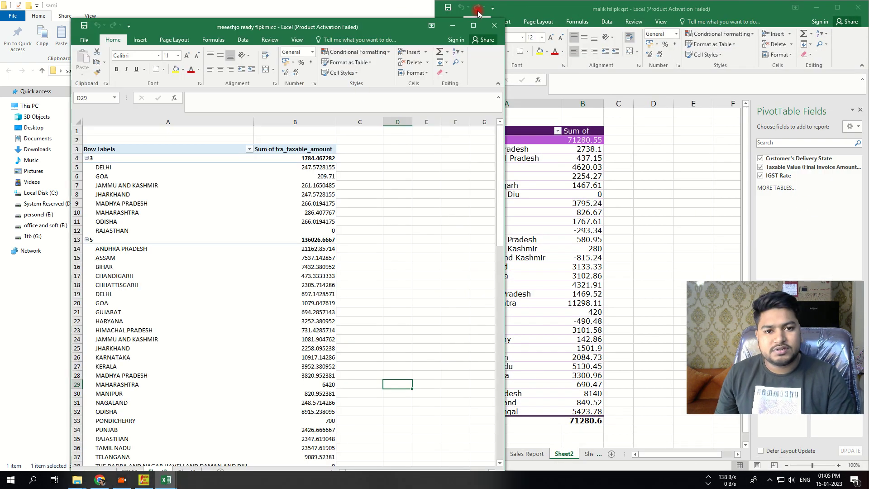
click(474, 26)
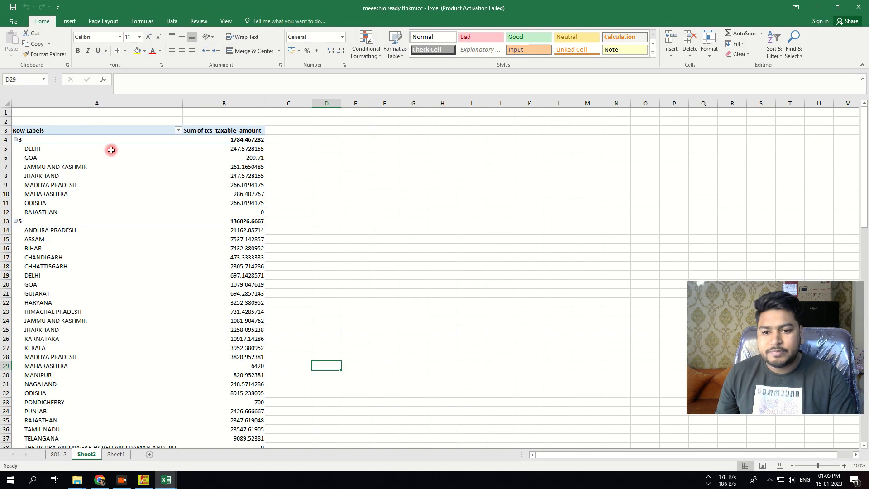
scroll(111, 150, down, 20)
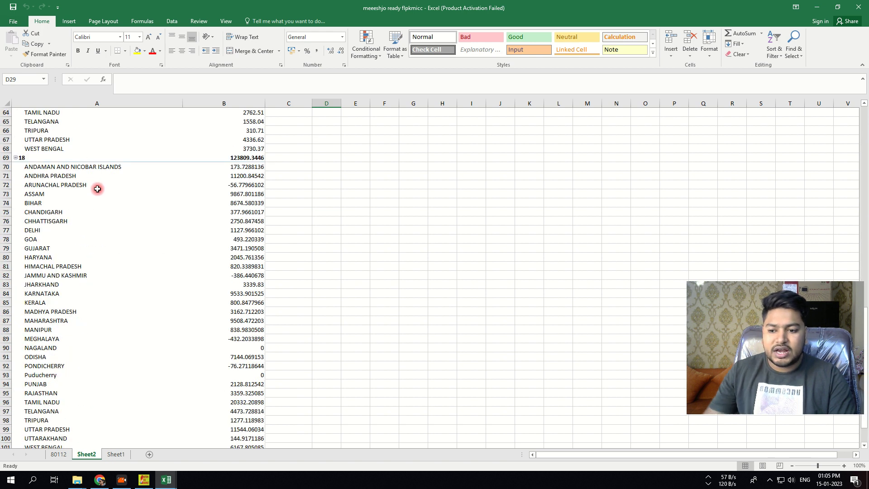
scroll(97, 188, down, 9)
click(824, 7)
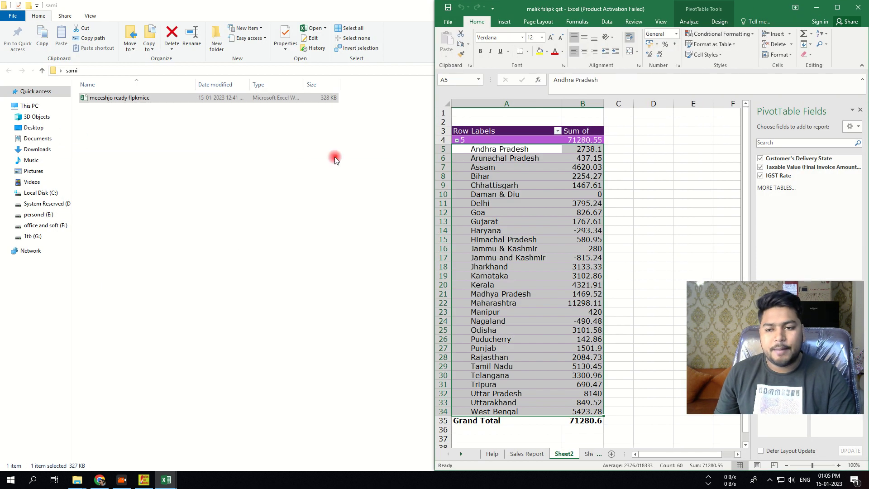
Switch to the GST portal, fill in a B2CS record with POS 37-Andhra Pradesh, rate 5 and taxable value 2738, and leave the form without saving.
click(99, 480)
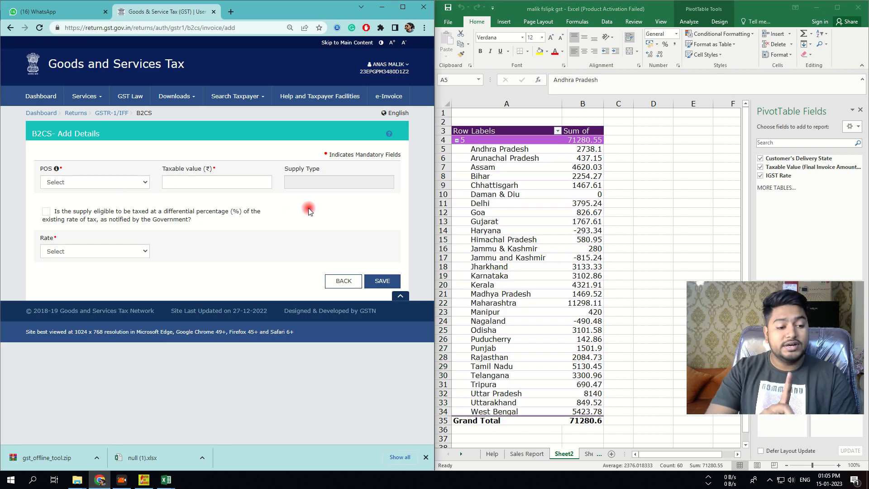
click(104, 183)
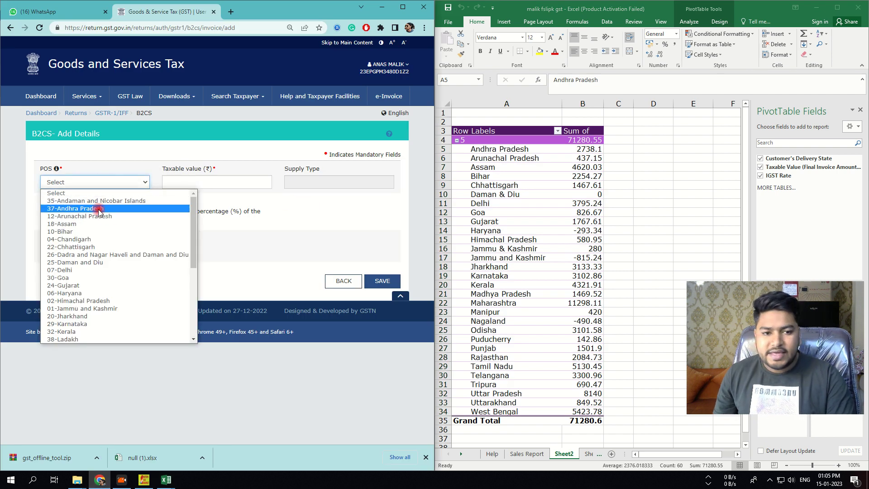
click(99, 208)
click(218, 182)
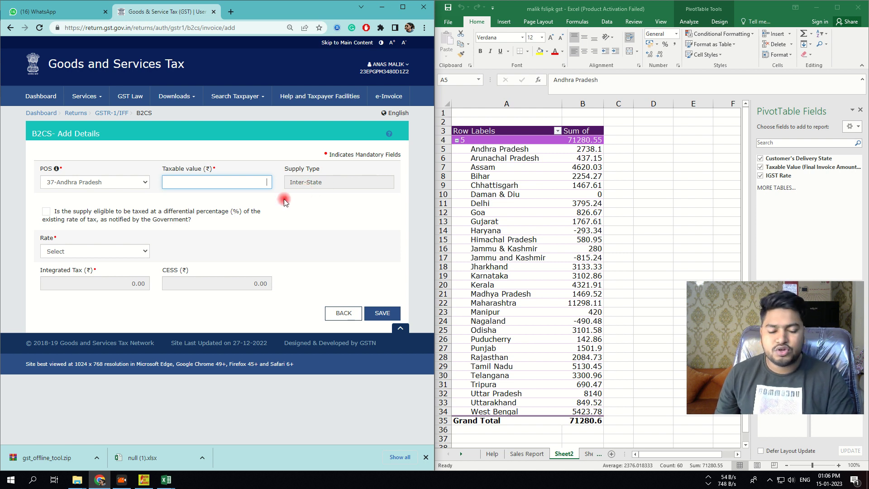
click(142, 249)
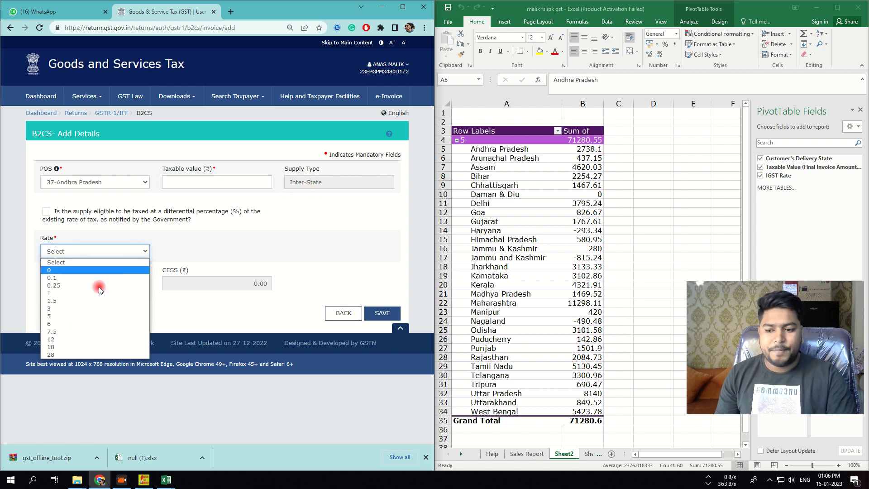
click(71, 317)
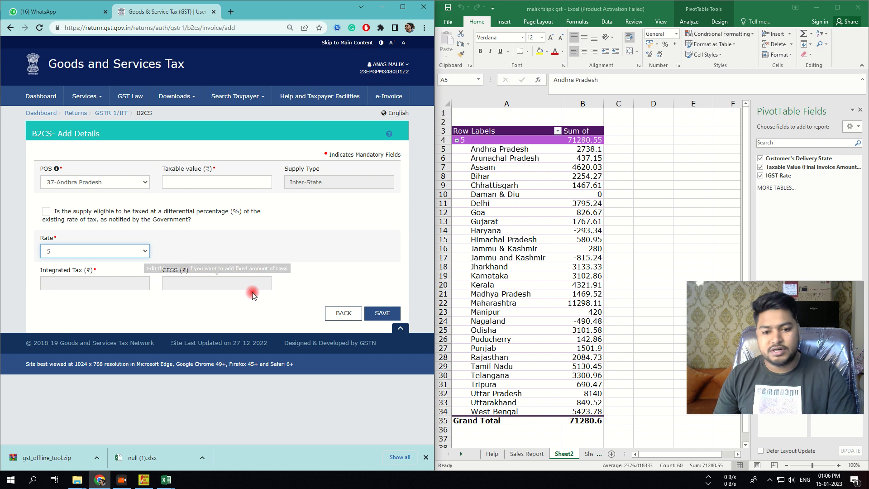
click(243, 180)
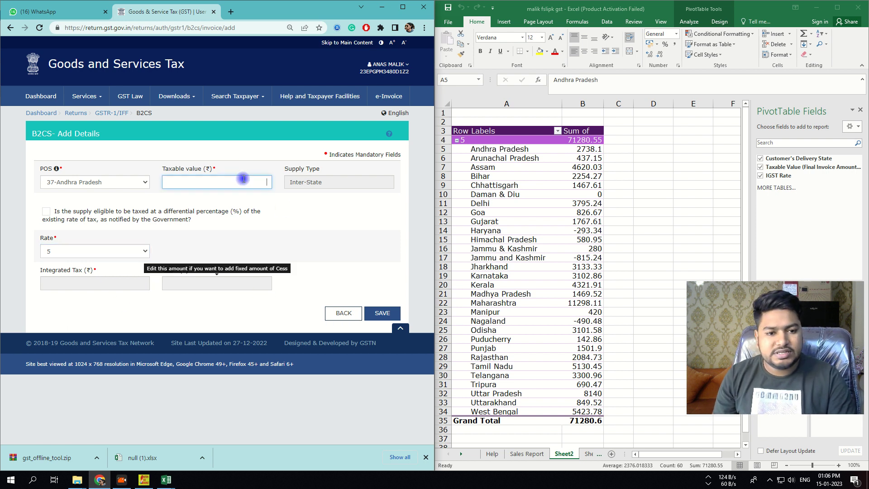
text(2738)
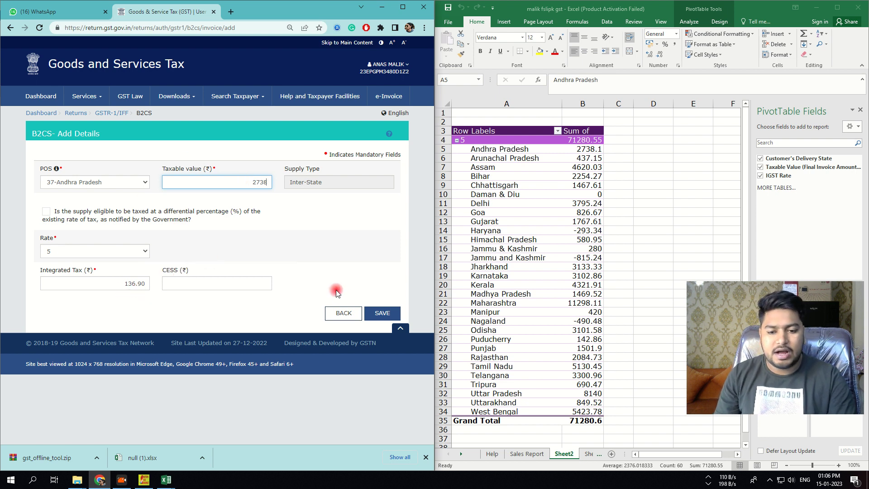
click(344, 313)
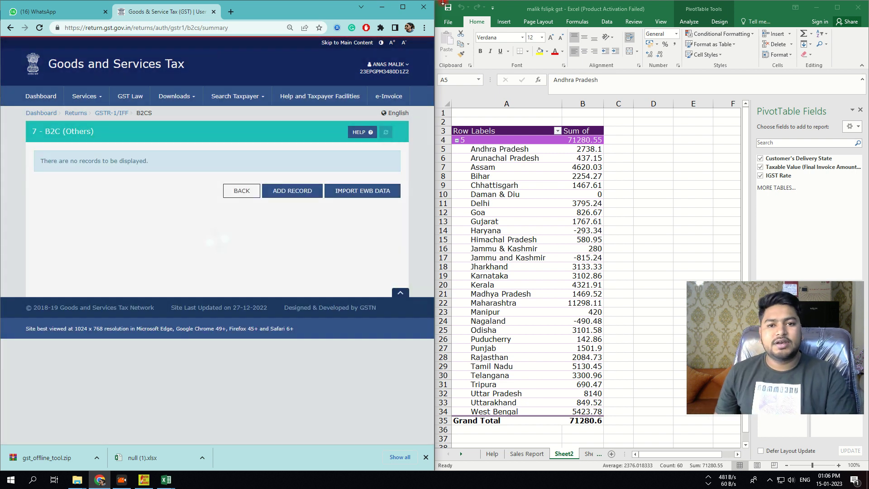
Maximize the portal window, return from B2C (Others) to File Returns, and search Quarter 3 (Oct - Dec), December of 2022-23.
key(super+Up)
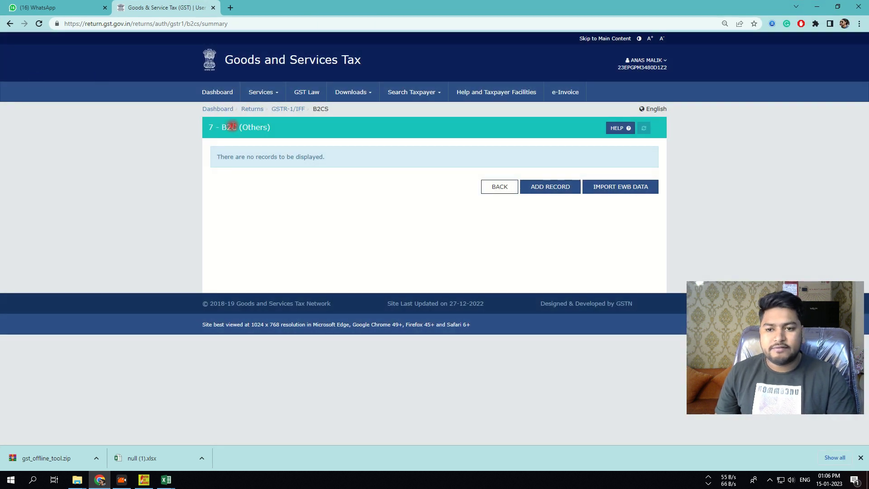
click(257, 111)
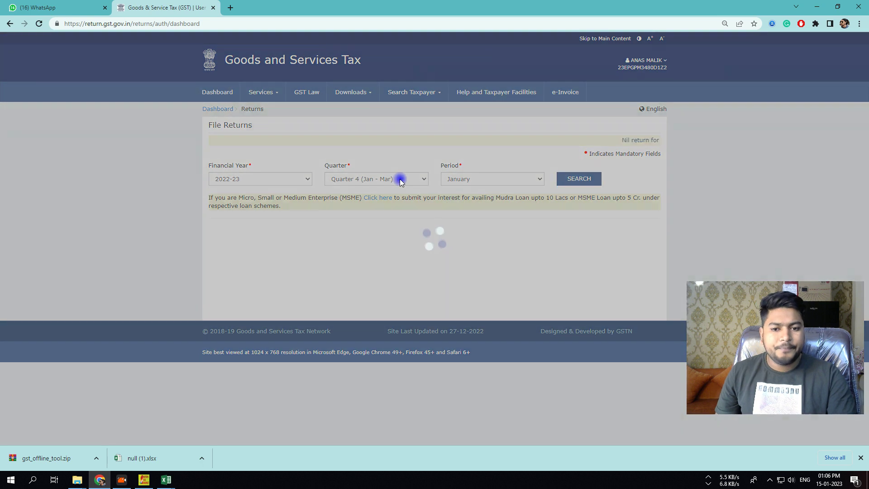
click(442, 179)
click(409, 186)
click(409, 185)
click(357, 198)
click(588, 179)
scroll(272, 326, down, 3)
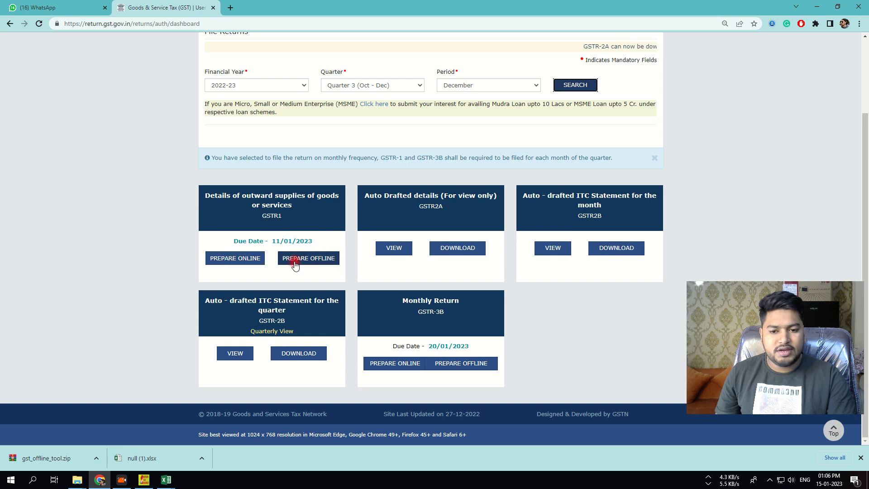
Open GSTR-1 for offline preparation and upload the generated returns offline JSON file from the Desktop.
click(310, 263)
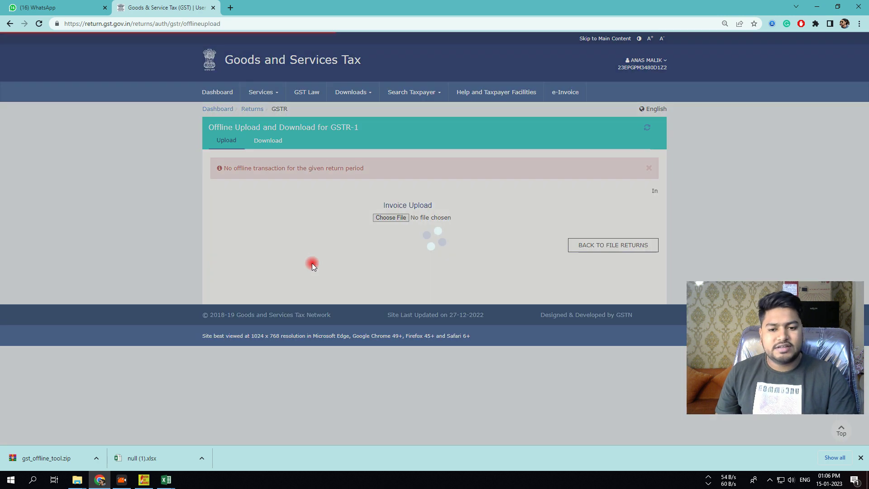
click(396, 219)
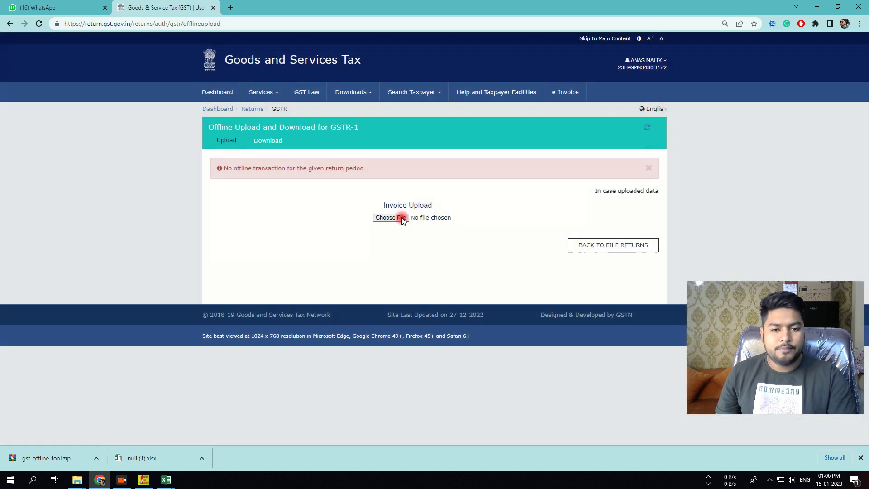
click(400, 219)
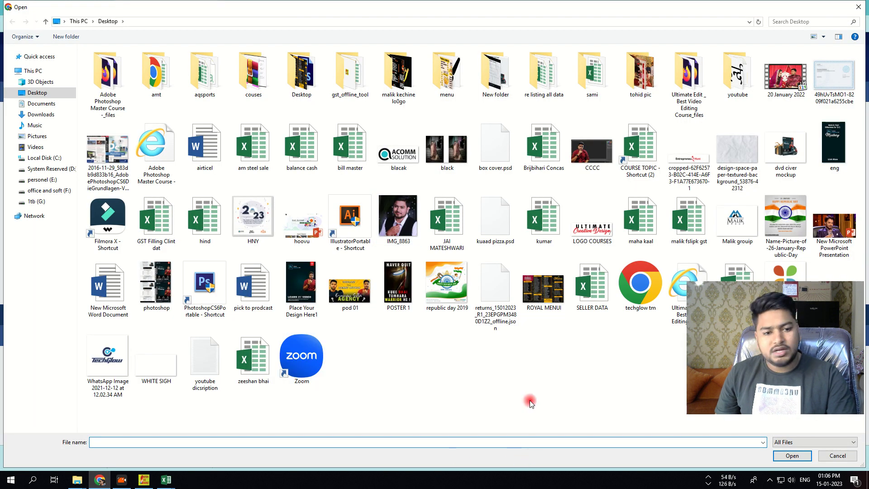
drag(746, 313, 742, 362)
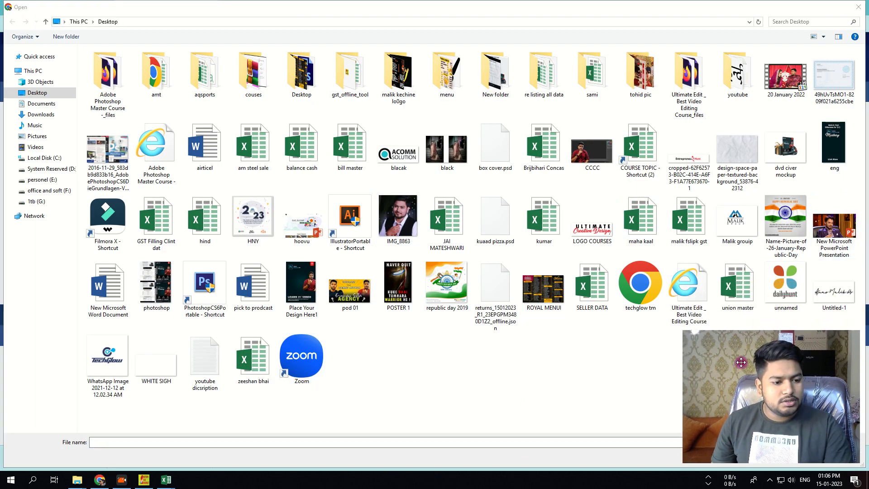
click(346, 388)
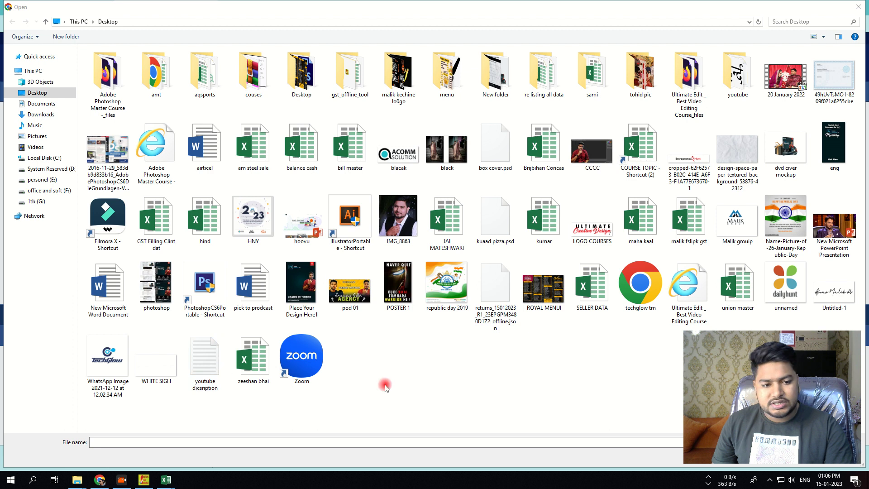
double_click(493, 295)
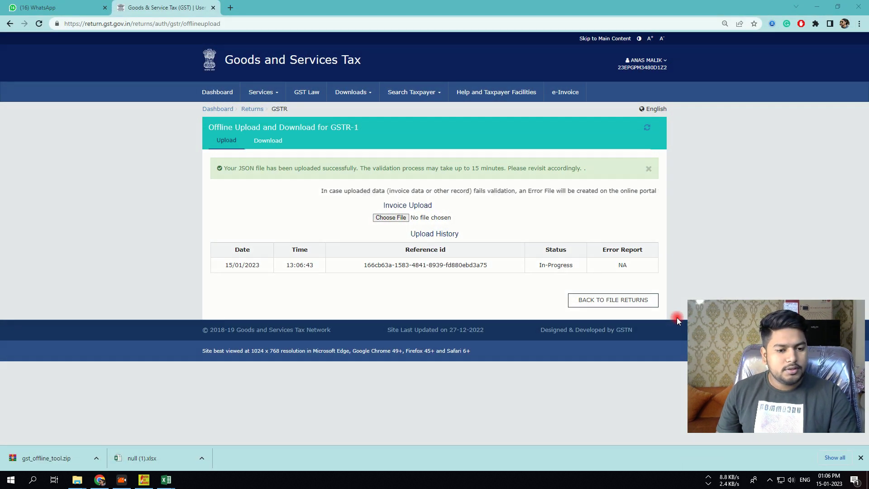
Go back from the offline upload page to File Returns and search for December in Quarter 3 (Oct - Dec).
click(616, 299)
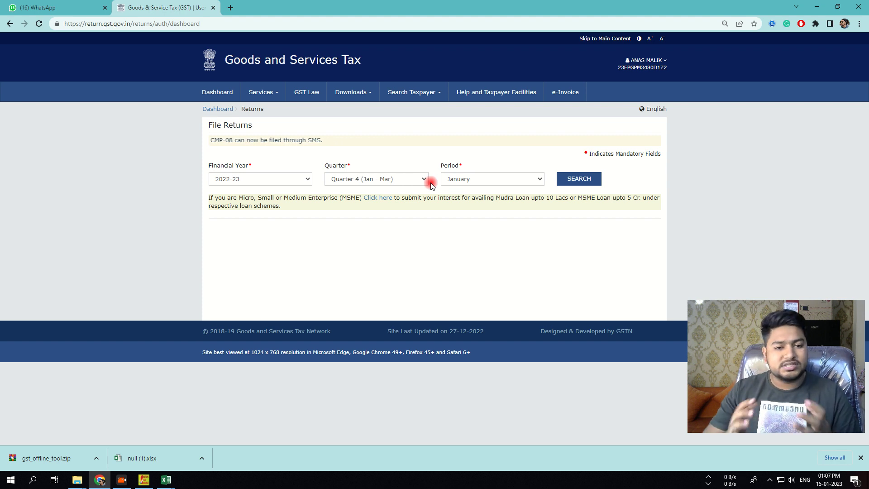
click(459, 182)
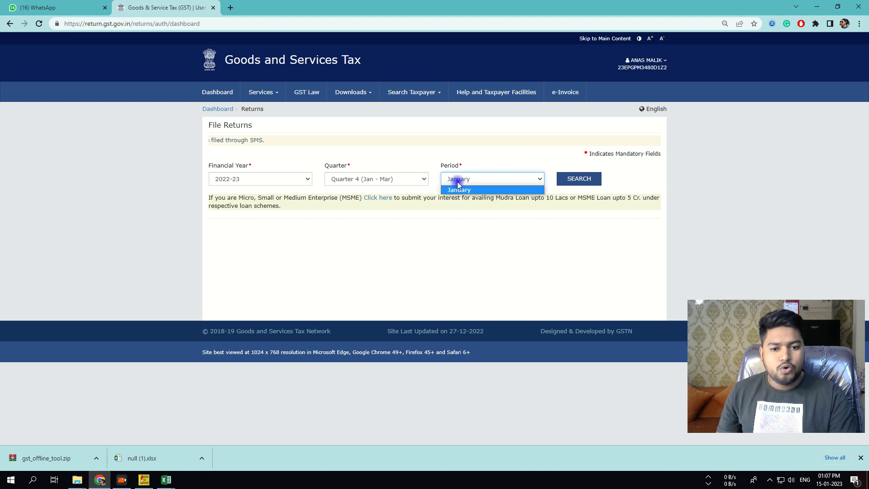
click(409, 179)
click(564, 181)
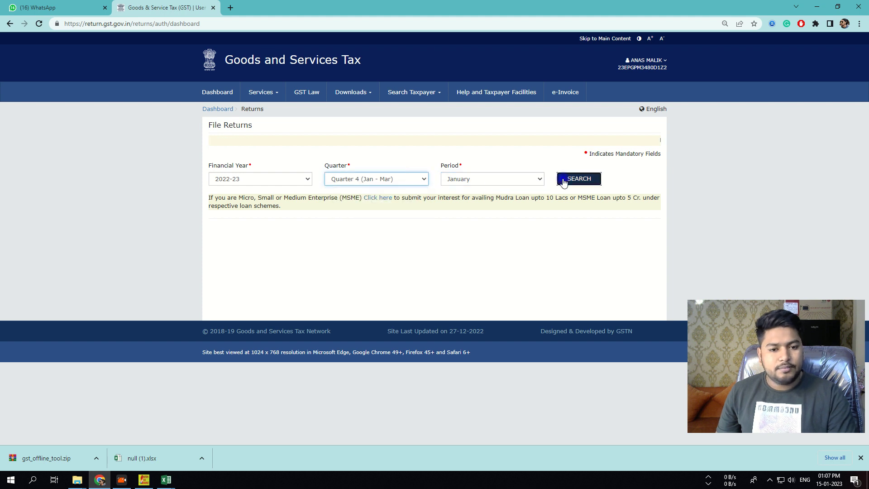
click(458, 177)
click(458, 194)
click(376, 179)
click(398, 200)
click(579, 179)
scroll(314, 266, down, 2)
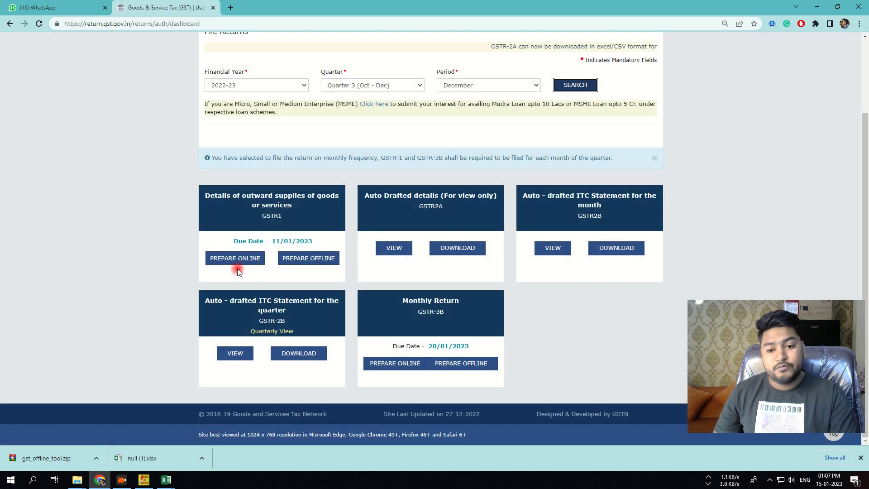
Open GSTR-1 for online preparation, generate its summary, and refresh the request status.
click(235, 259)
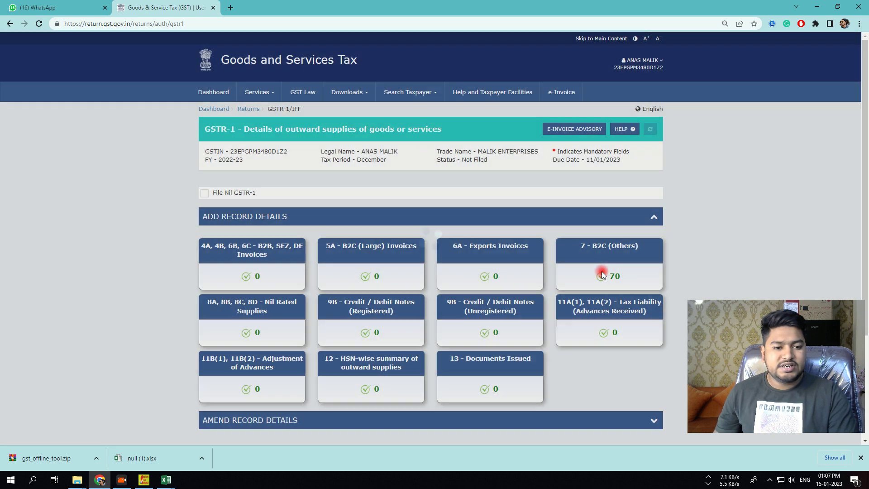
scroll(602, 272, down, 1)
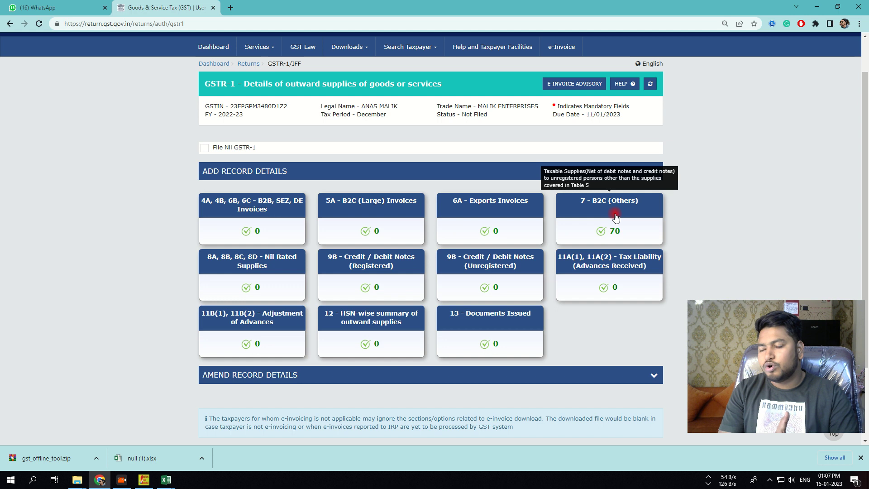
scroll(615, 213, down, 2)
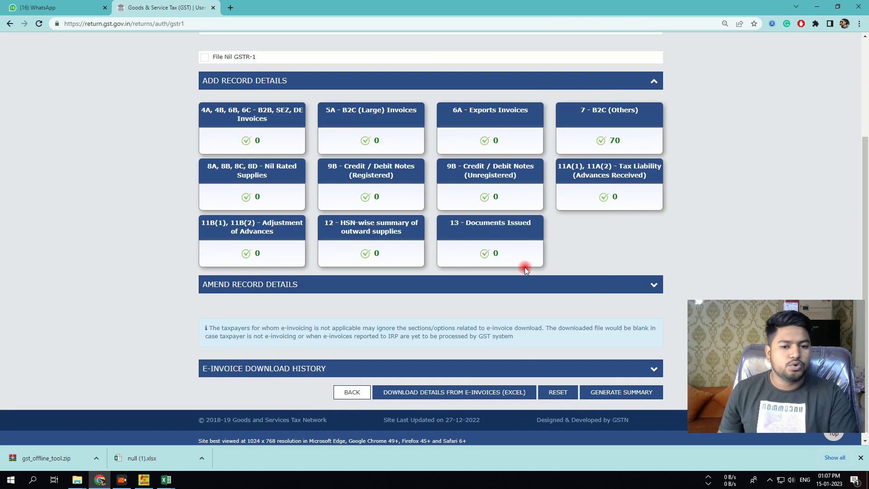
click(608, 393)
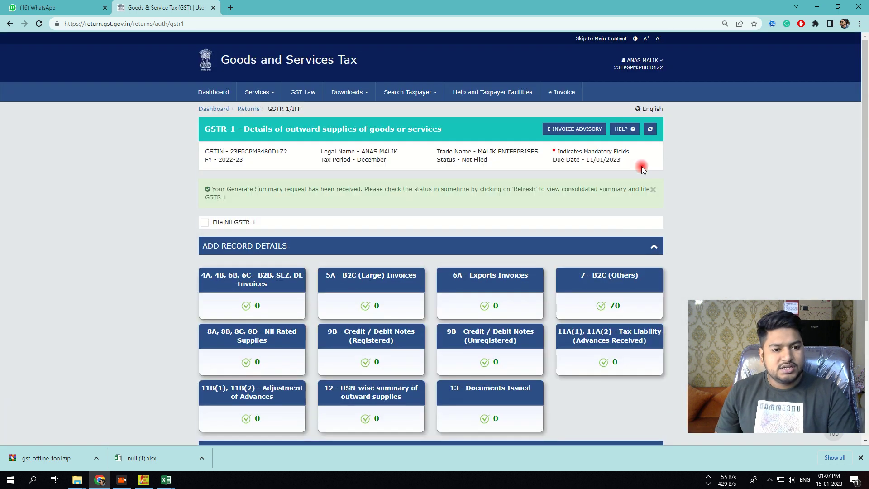
click(647, 138)
Open the consolidated GSTR-1 summary, review the total liability, and proceed to file the statement.
scroll(619, 228, down, 3)
click(622, 390)
scroll(547, 237, down, 20)
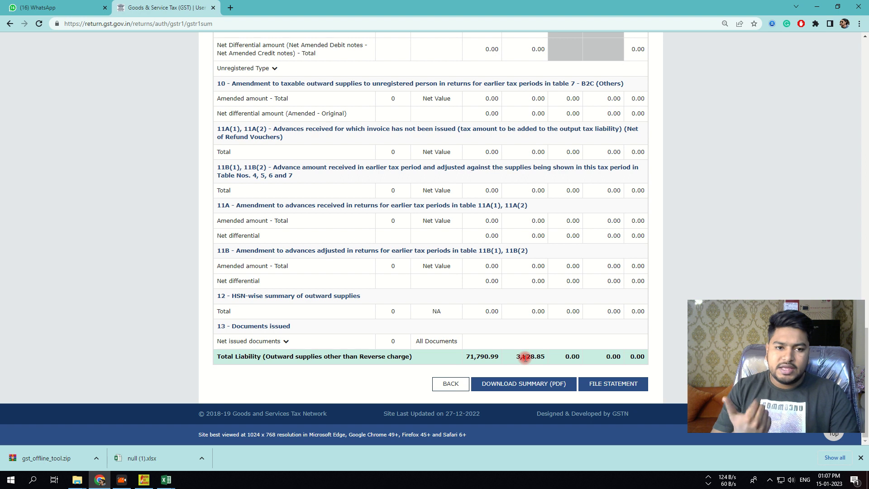
click(624, 384)
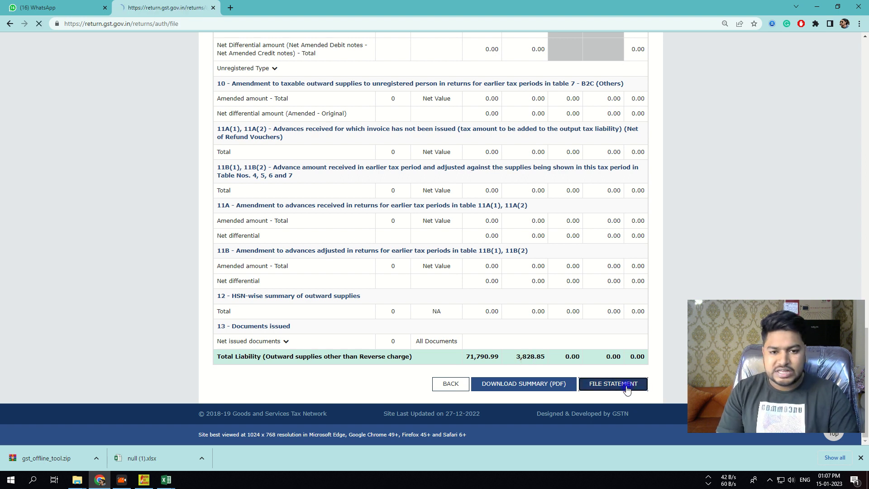